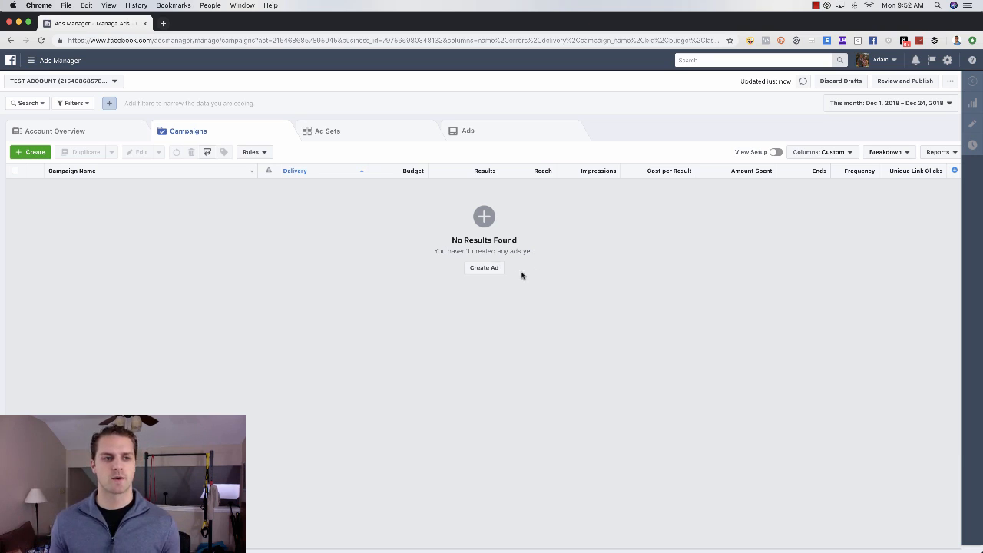
Step: Begin a new ad under a brand-new campaign instead of an existing one
left_click(484, 269)
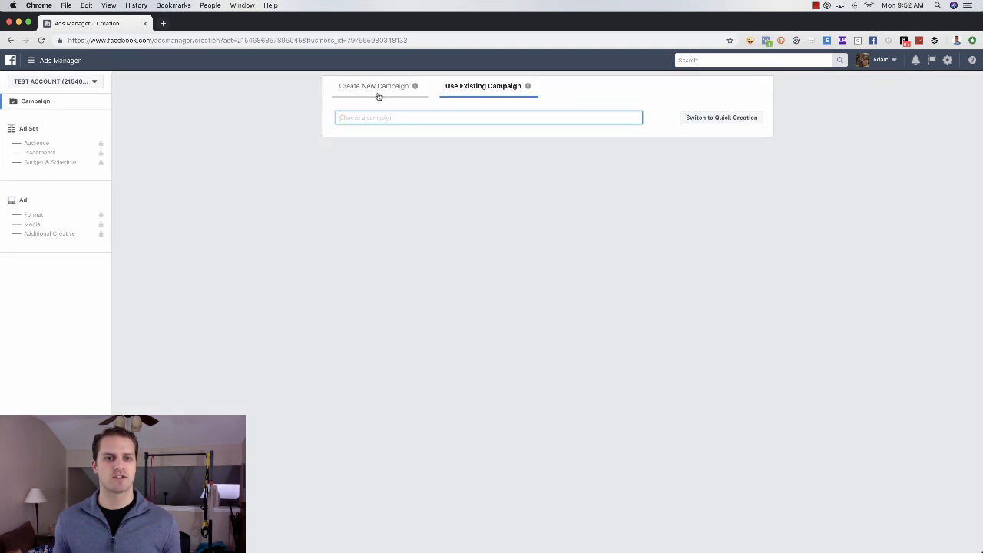
left_click(366, 89)
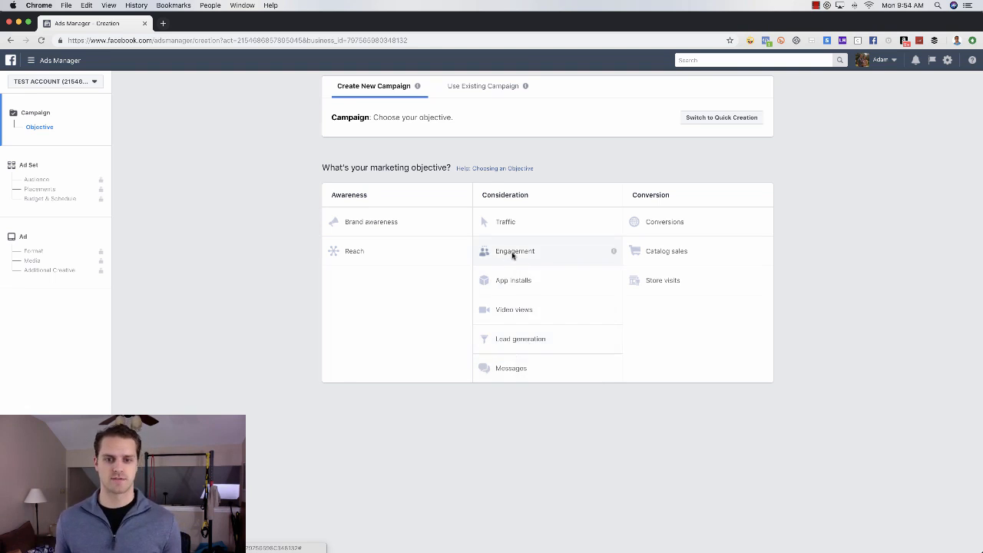
Step: Choose Lead generation and rename the campaign to '123 Main st | LF - 12/24/2018'
left_click(535, 343)
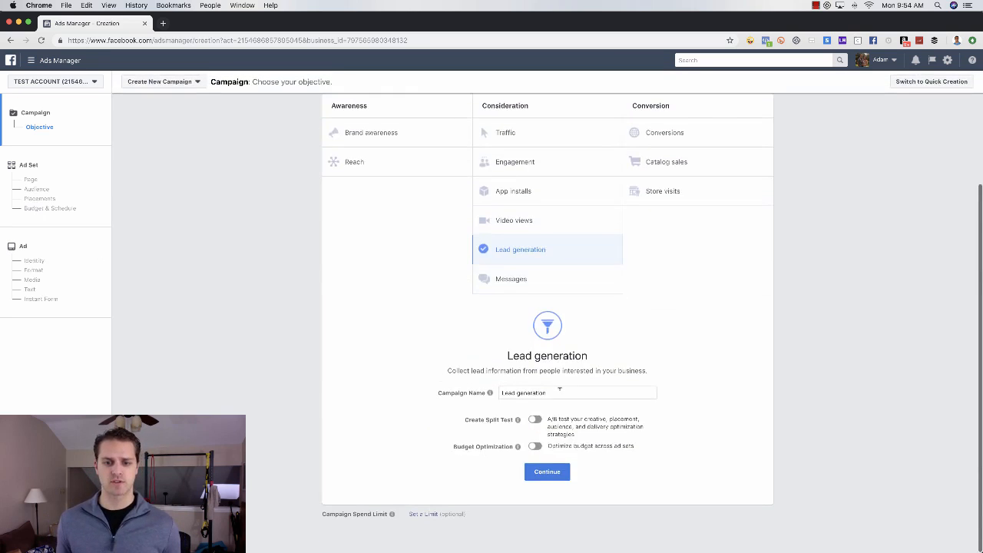
triple_click(559, 391)
key("BackSpace")
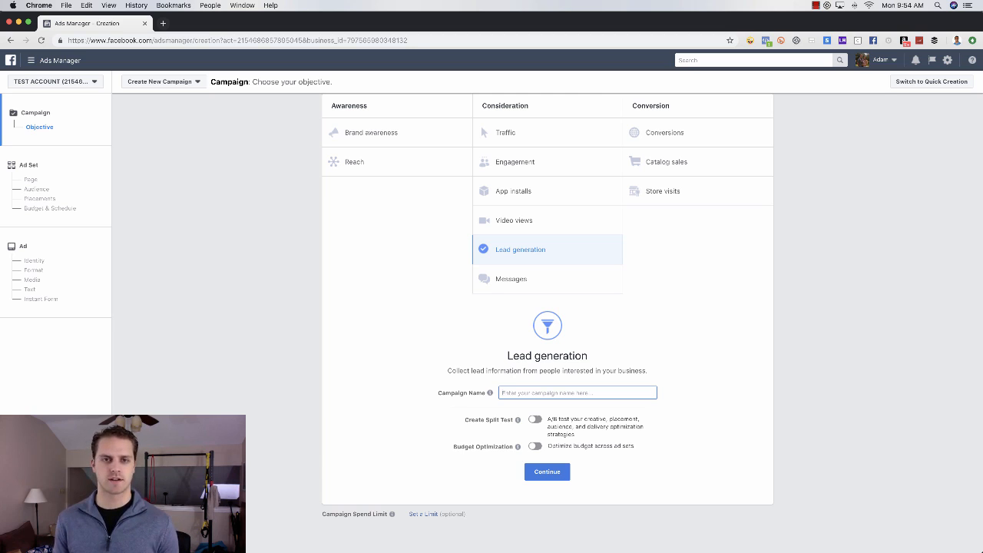
type("12")
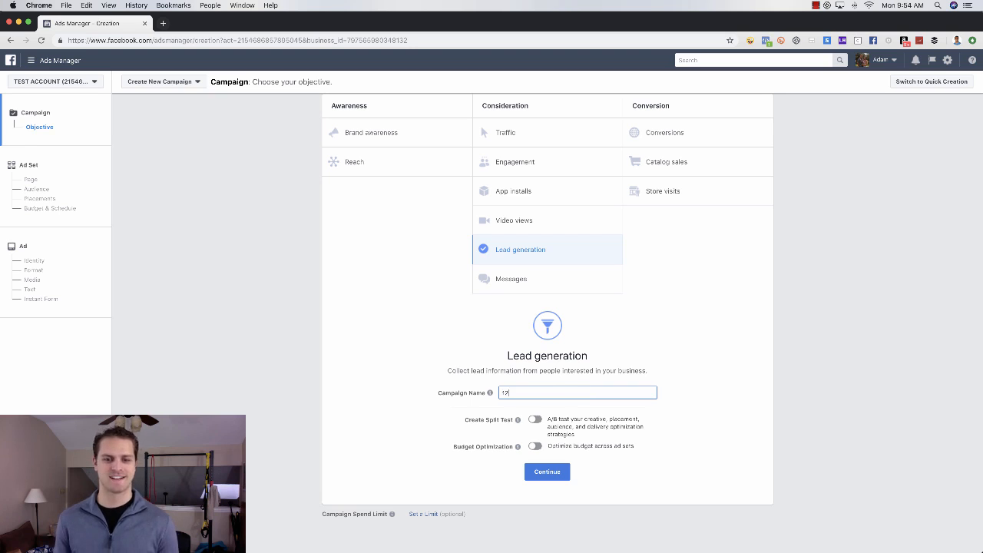
type("3 Ma")
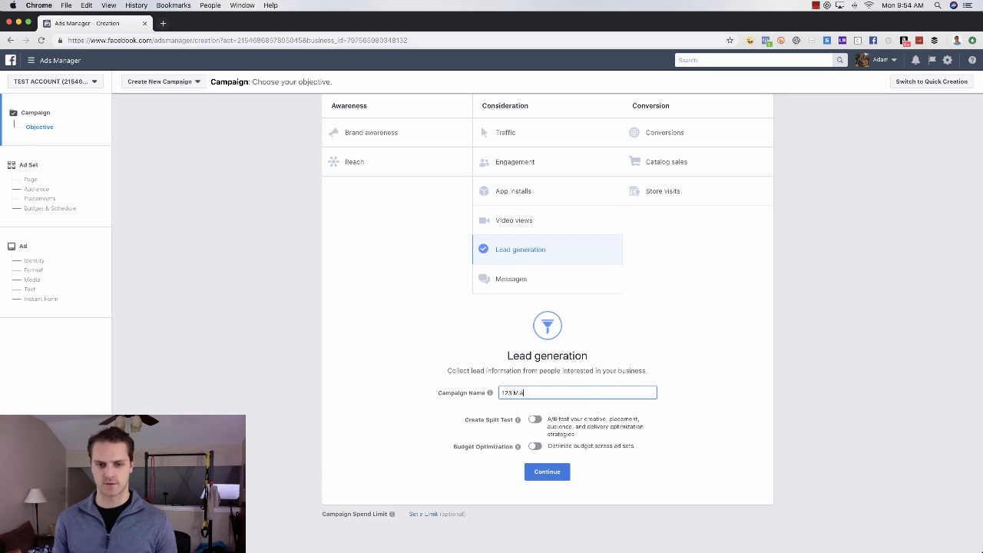
type("in st [L")
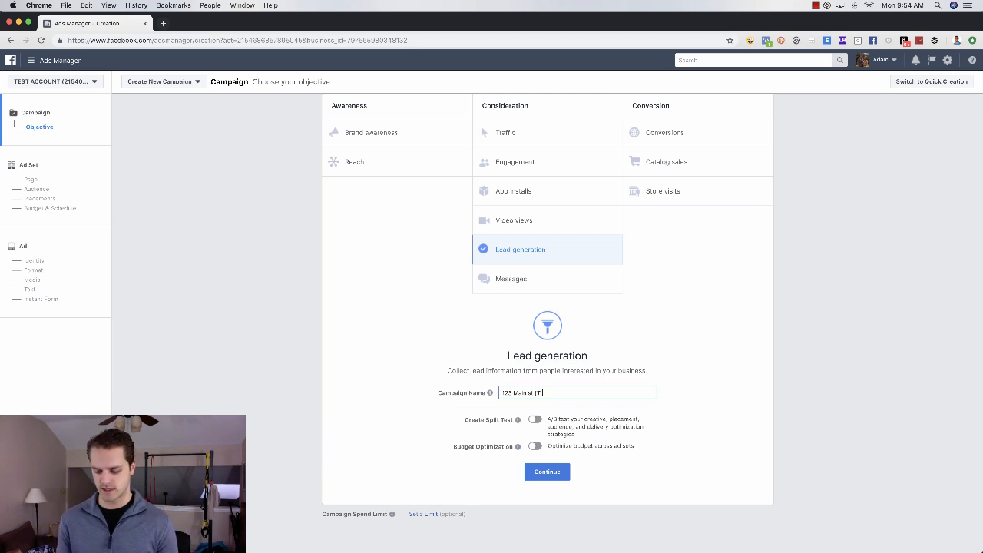
type("12")
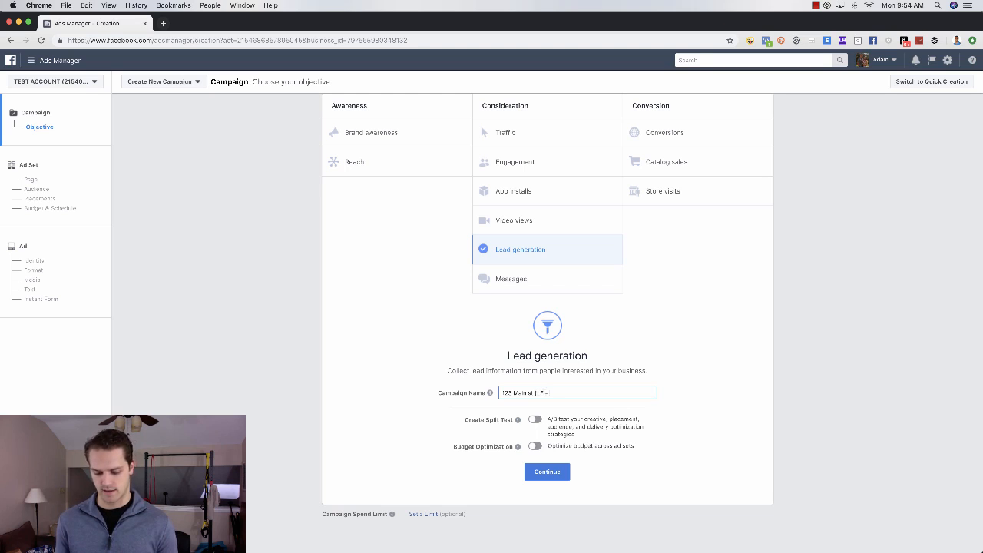
type("/24/2018")
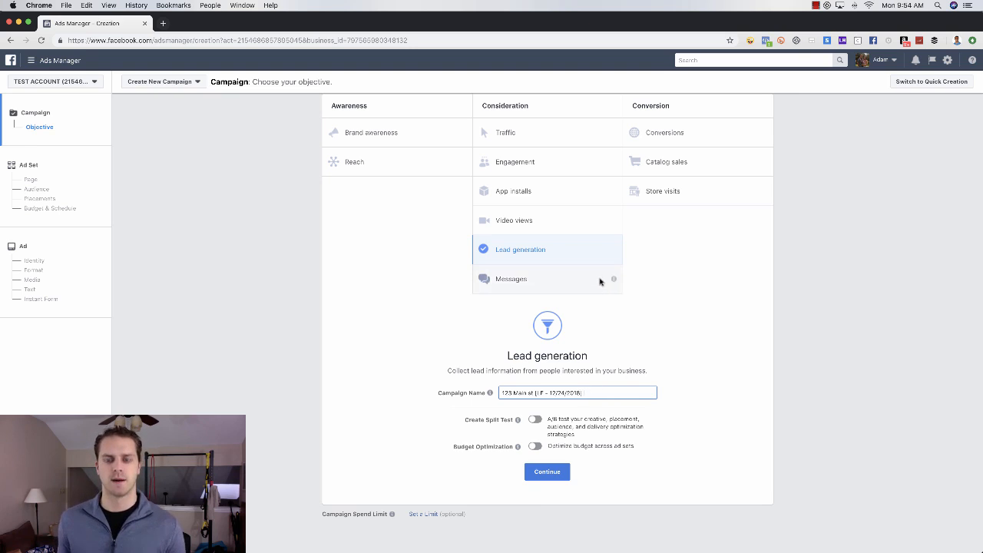
double_click(542, 393)
type("Co")
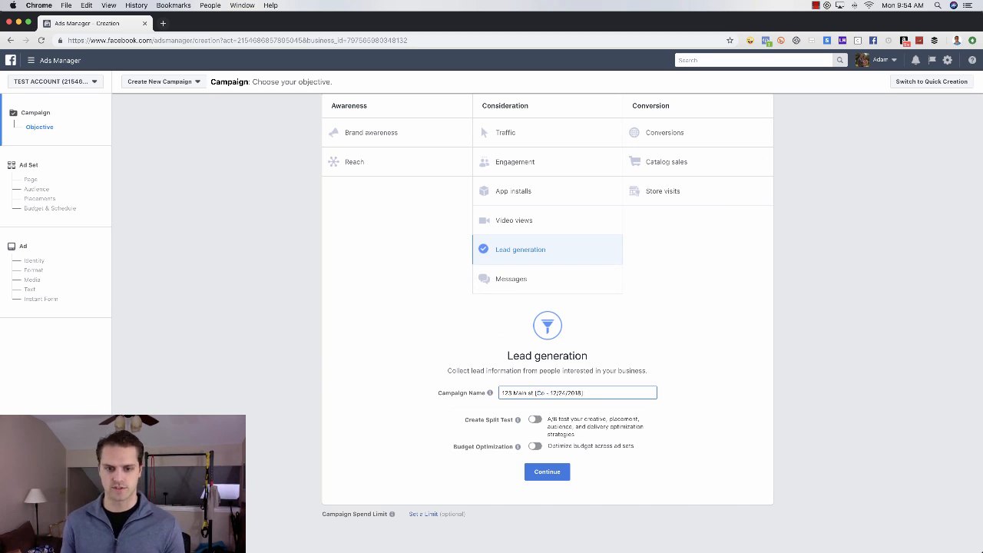
key("BackSpace")
key("BackSpace")
Step: Finish the campaign name with 'LF', then target Frisco, Texas within a 10-mile radius
type("LF")
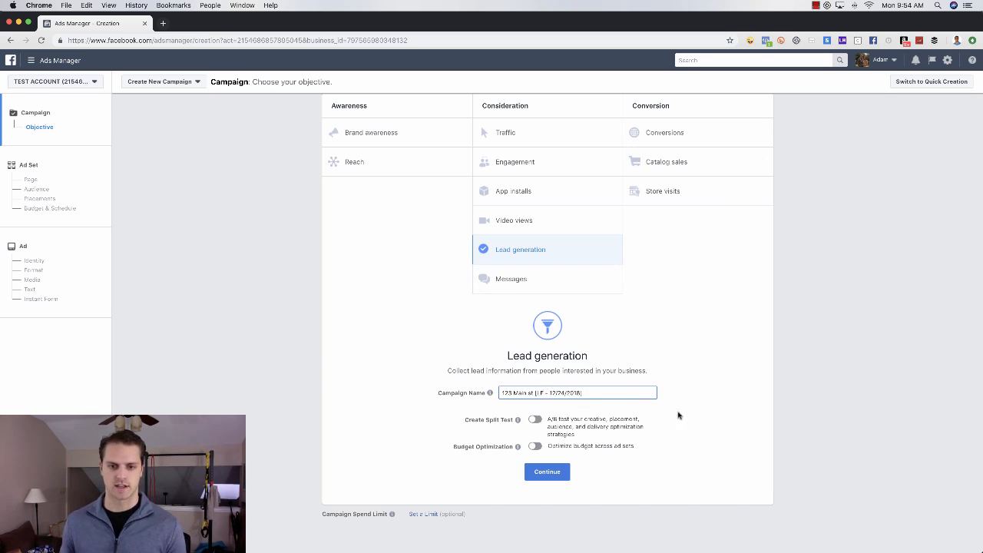
left_click(546, 473)
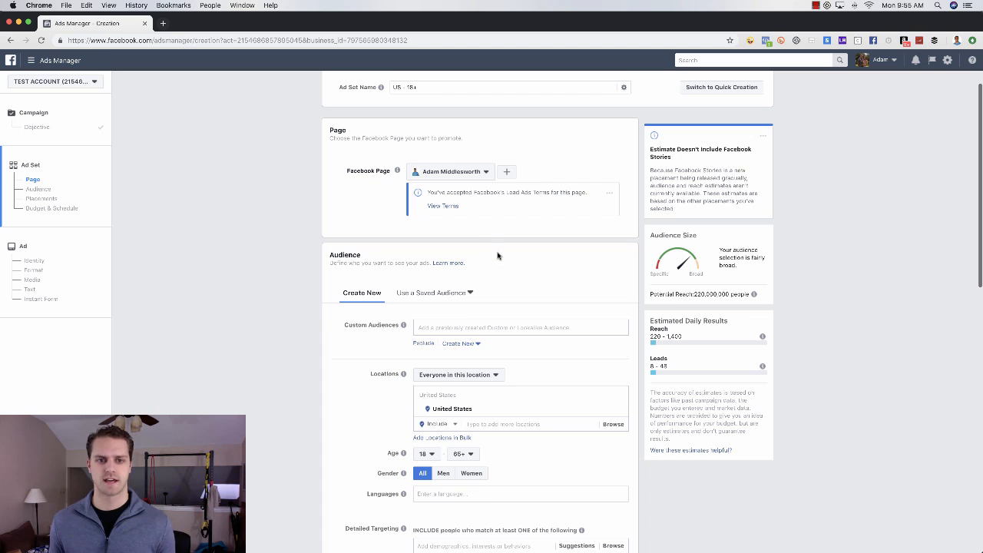
left_click(481, 395)
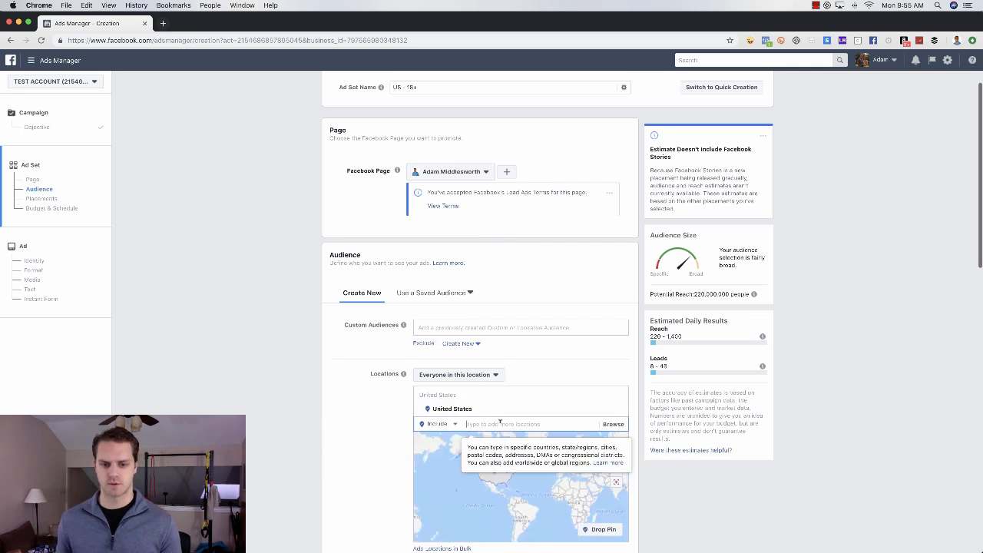
type("frisco")
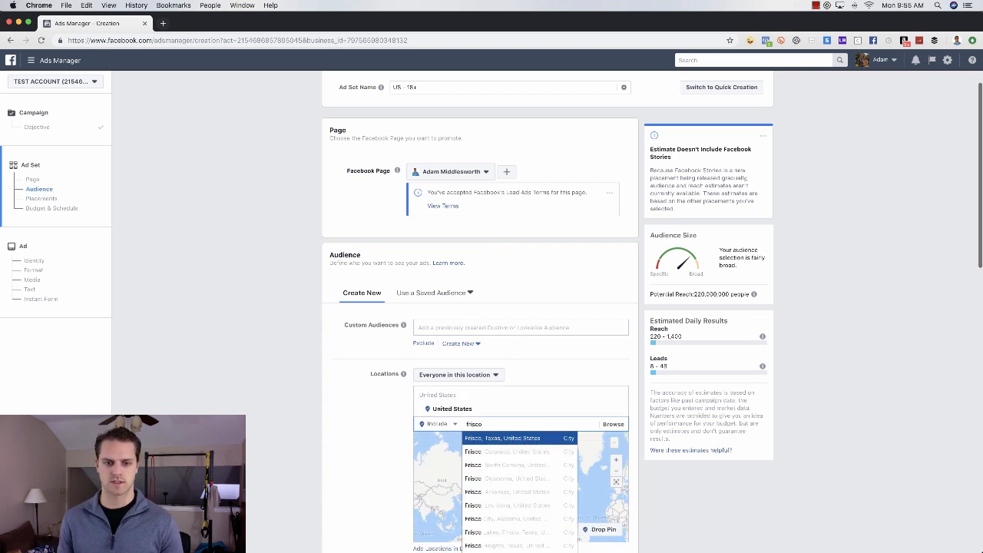
key("Return")
left_click(490, 410)
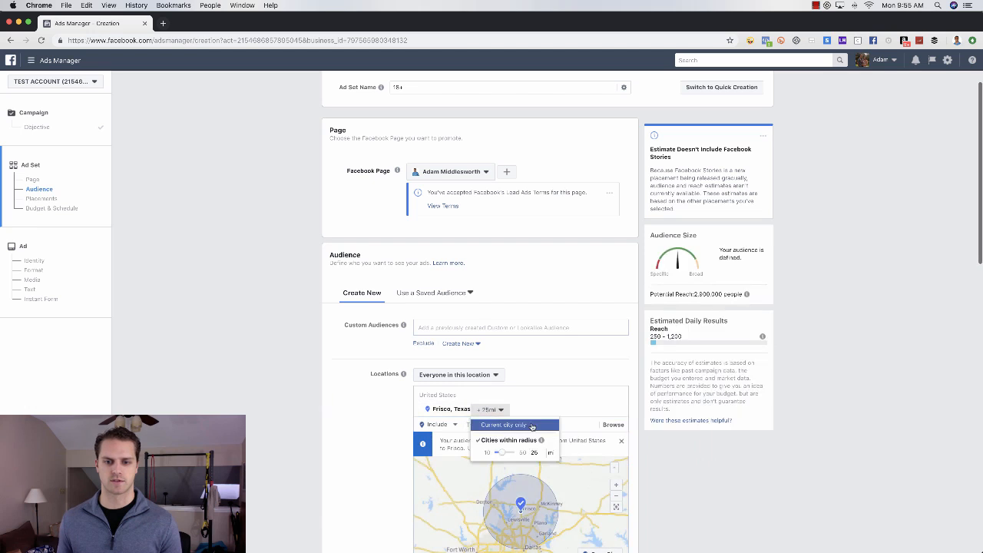
left_click_drag(506, 455, 496, 455)
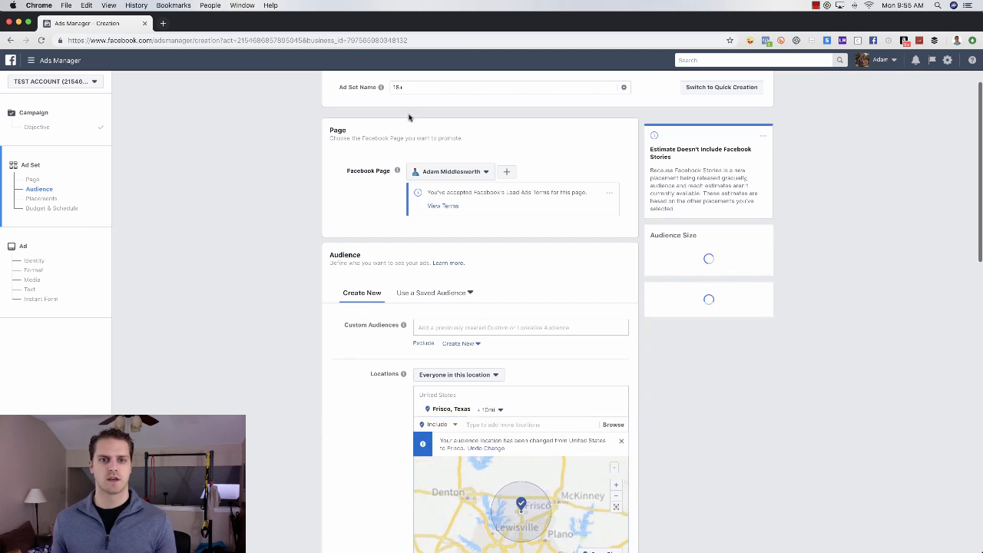
Step: Rename the ad set from the default 18+ name to 'Frisco 10mi'
double_click(416, 89)
key("super+a")
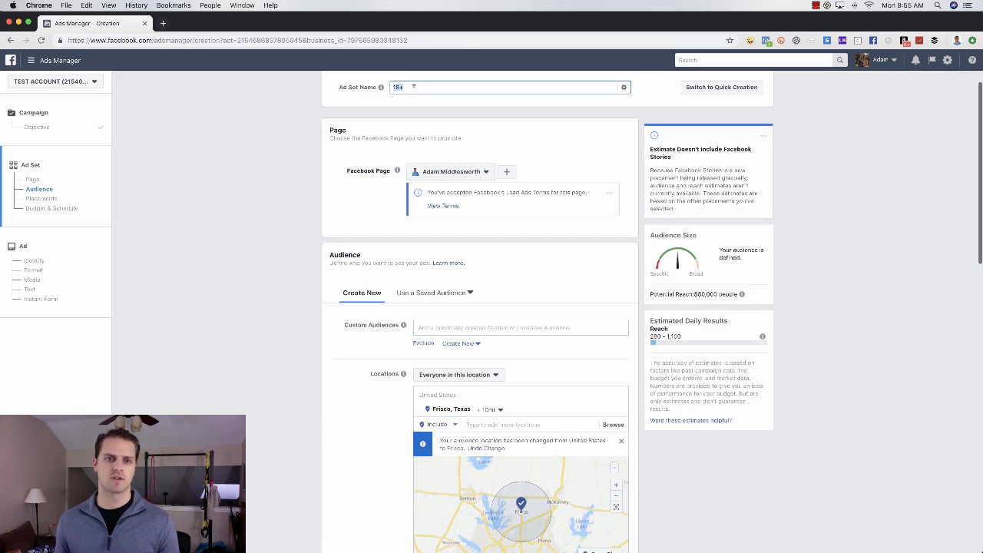
key("BackSpace")
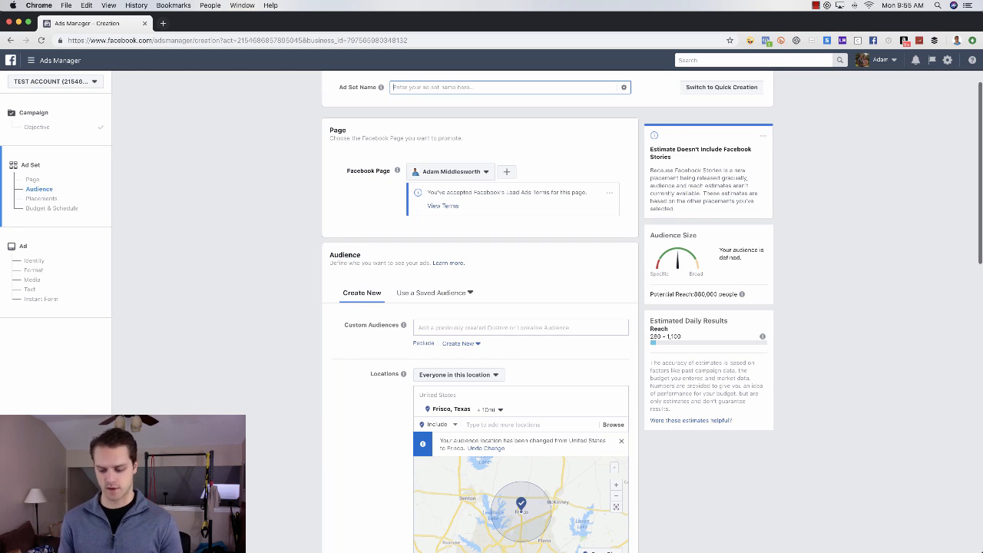
type("Frisco 10")
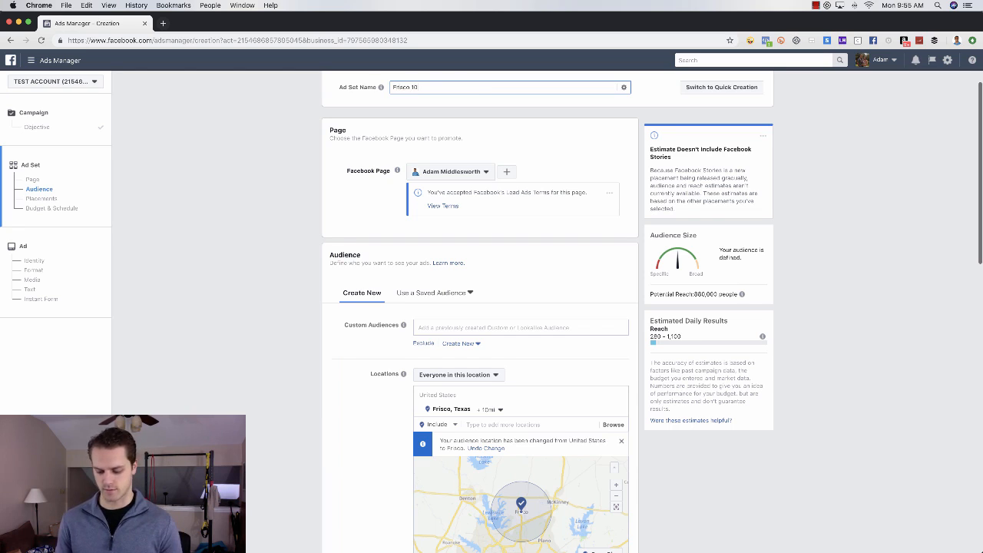
type("mi")
scroll(564, 283, "down", 1)
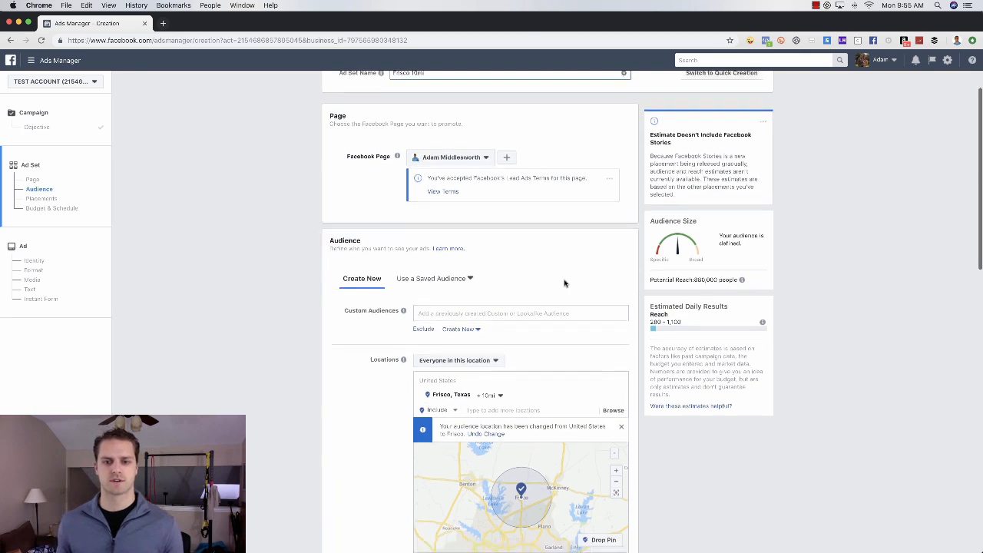
scroll(564, 283, "down", 15)
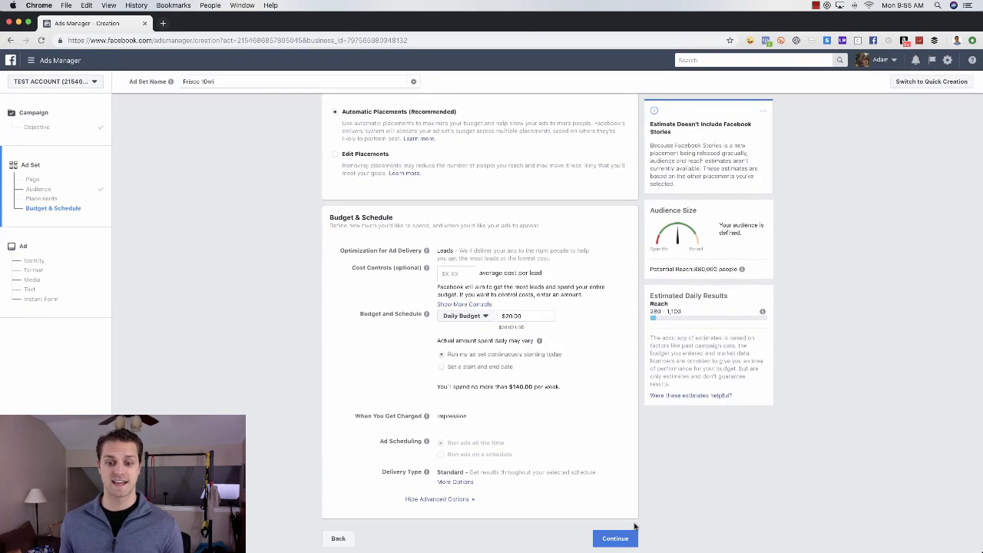
Step: Continue to the ad and remove the carried-over uploaded image
left_click(627, 538)
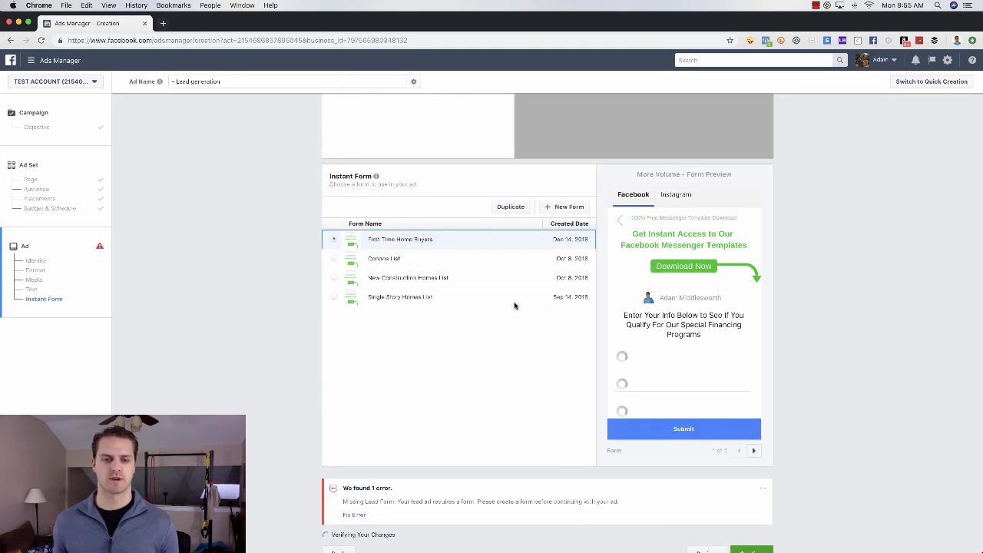
scroll(513, 301, "up", 15)
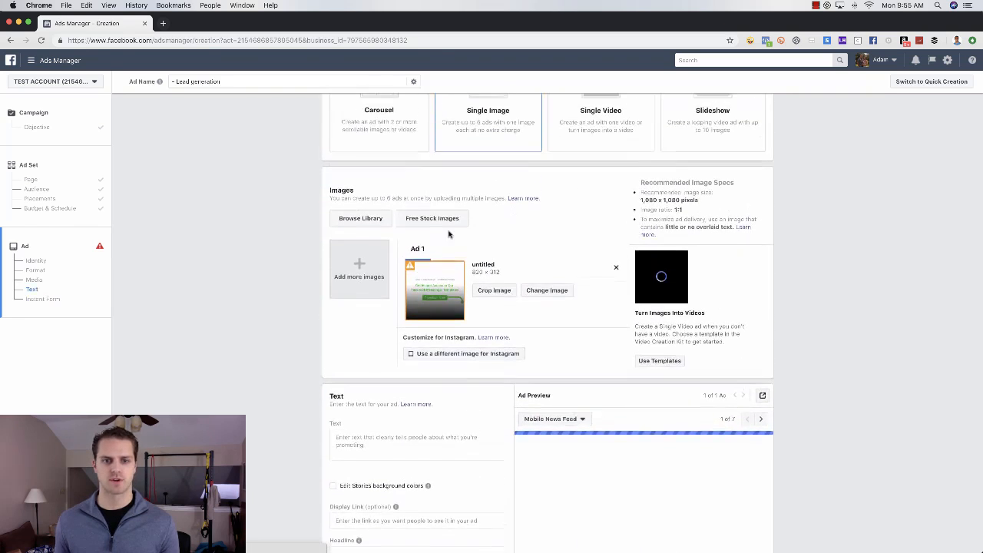
left_click(617, 278)
Step: Replace the ad name with '123 Main St - Copy 1 Pic'
scroll(499, 300, "up", 5)
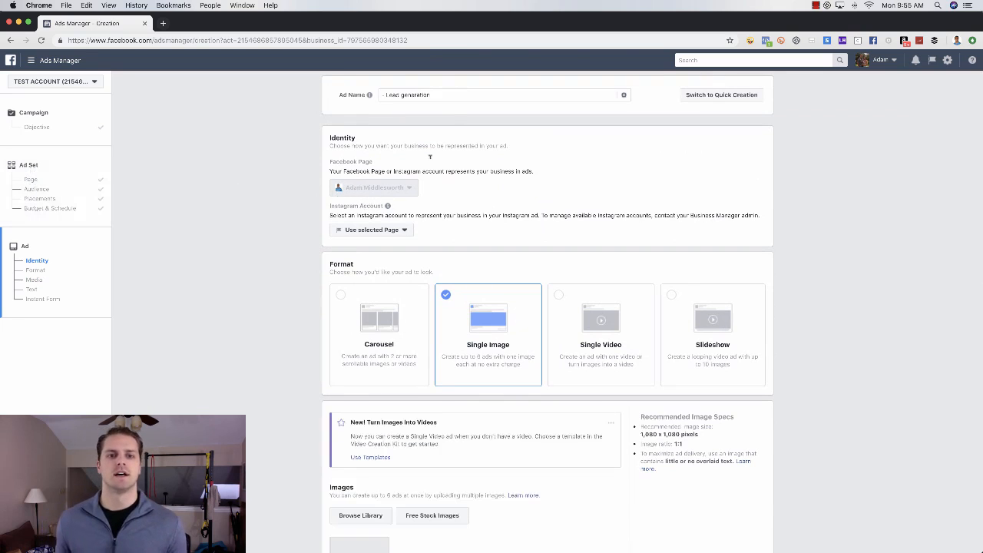
left_click(431, 93)
key("super+a")
type("1")
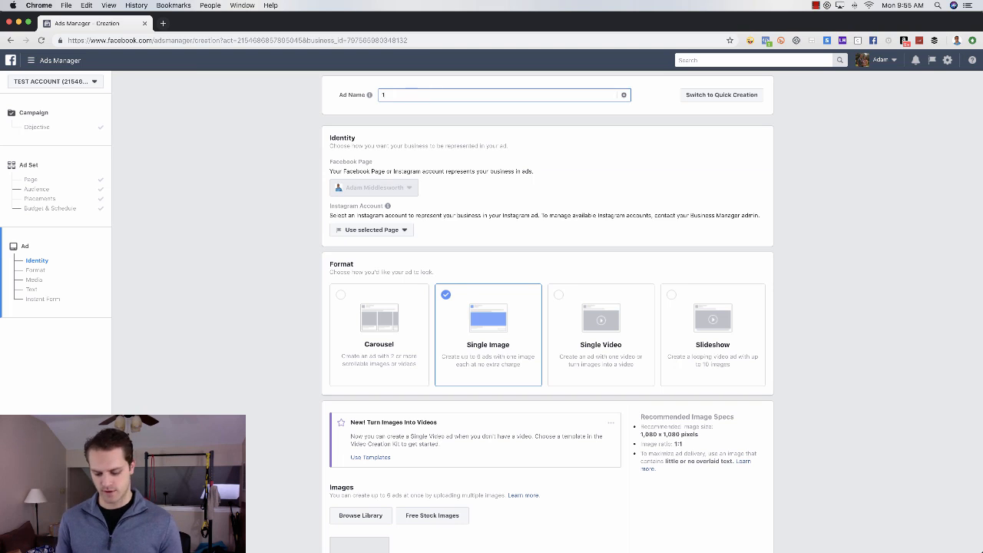
type("23 Main")
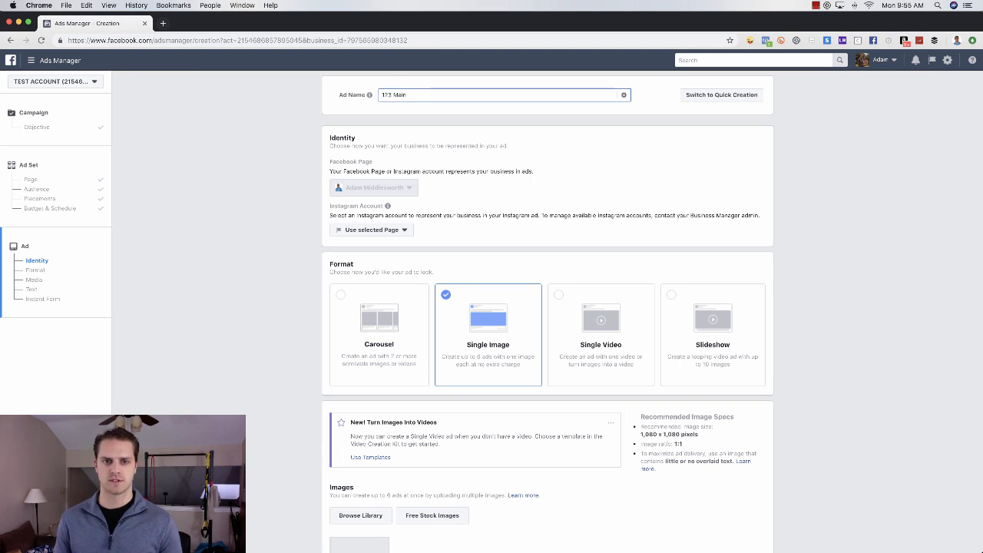
type(" St - ")
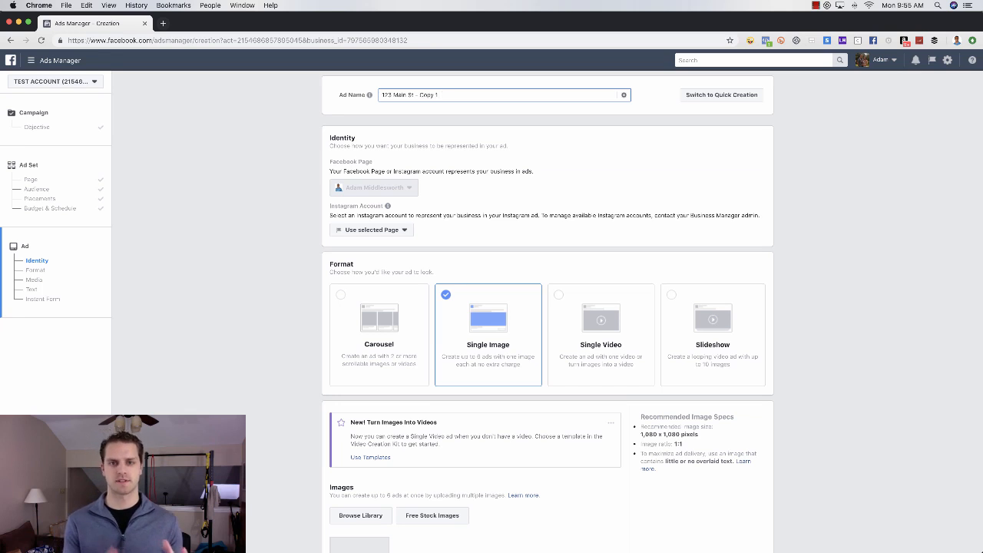
type("Copy 1")
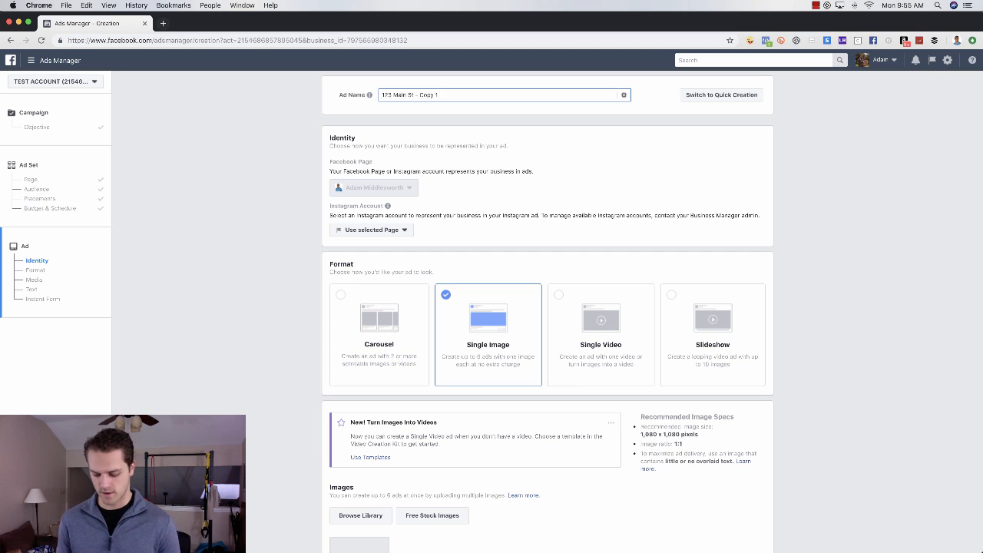
type(" Pic 1")
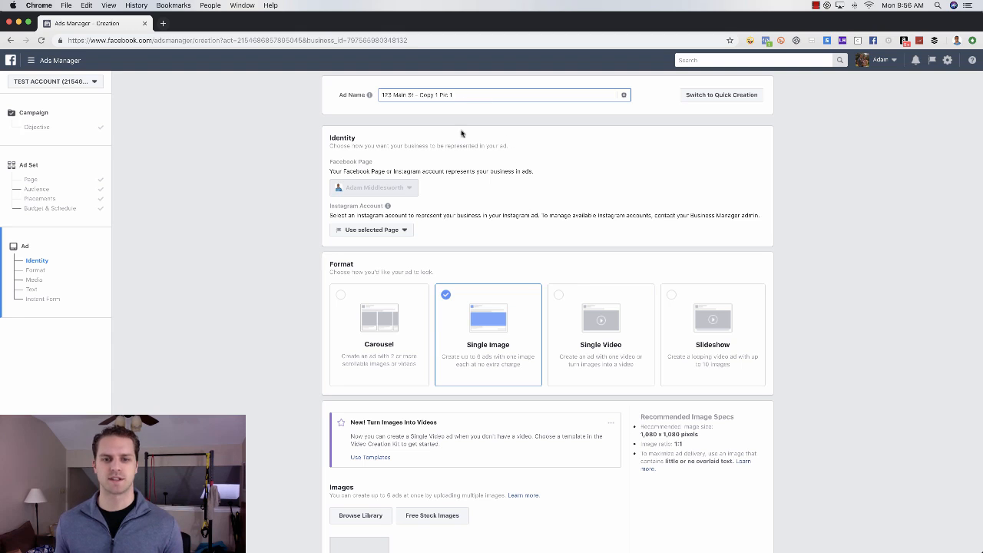
scroll(530, 161, "down", 3)
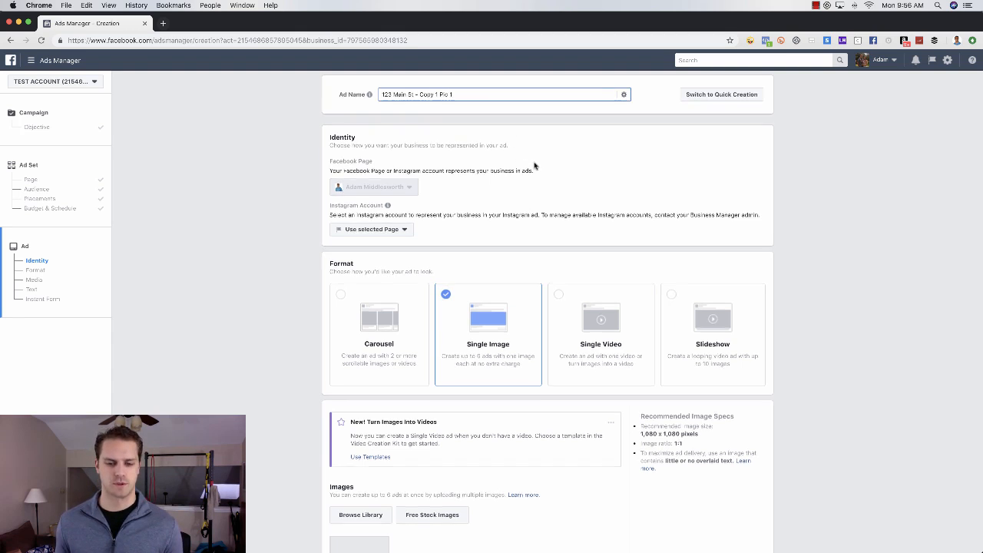
scroll(538, 168, "down", 3)
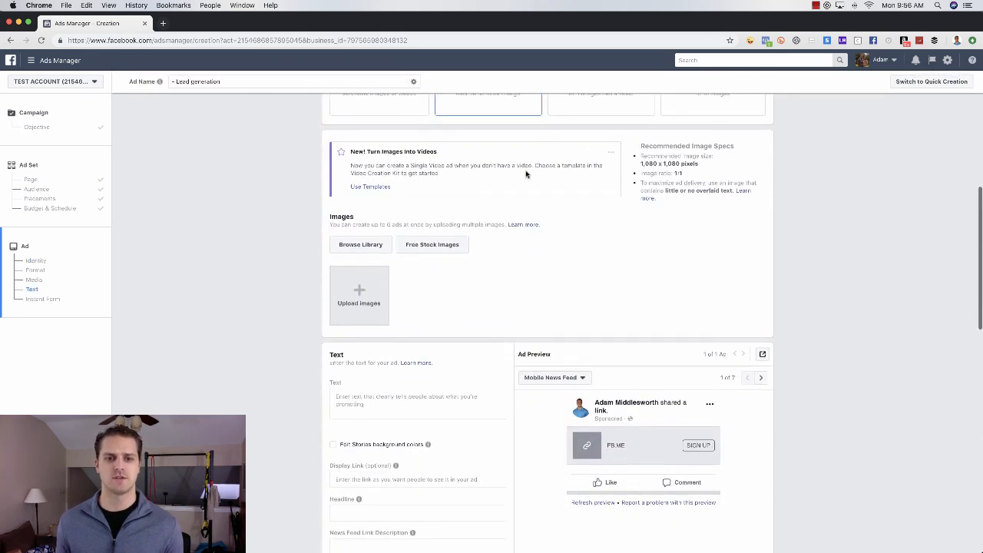
scroll(501, 204, "down", 1)
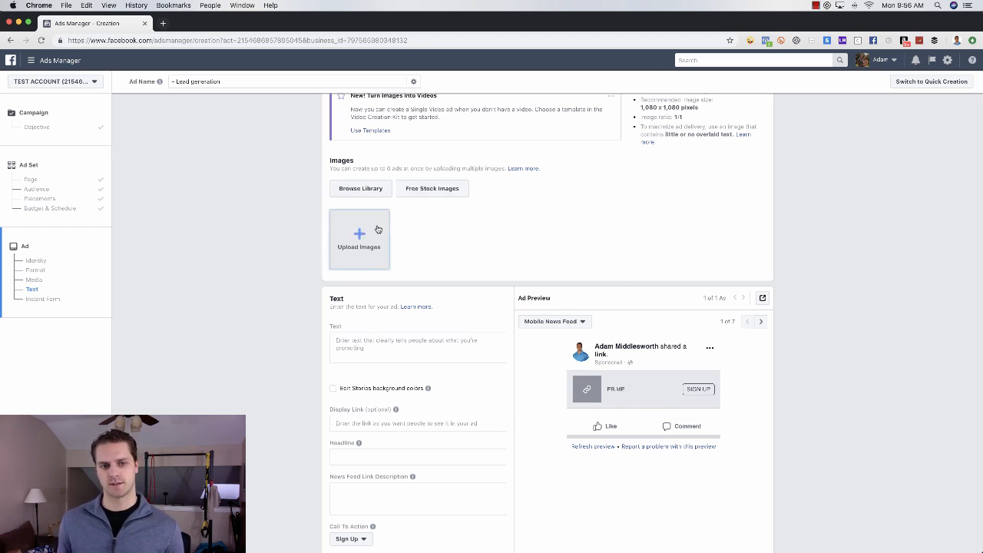
scroll(384, 226, "up", 5)
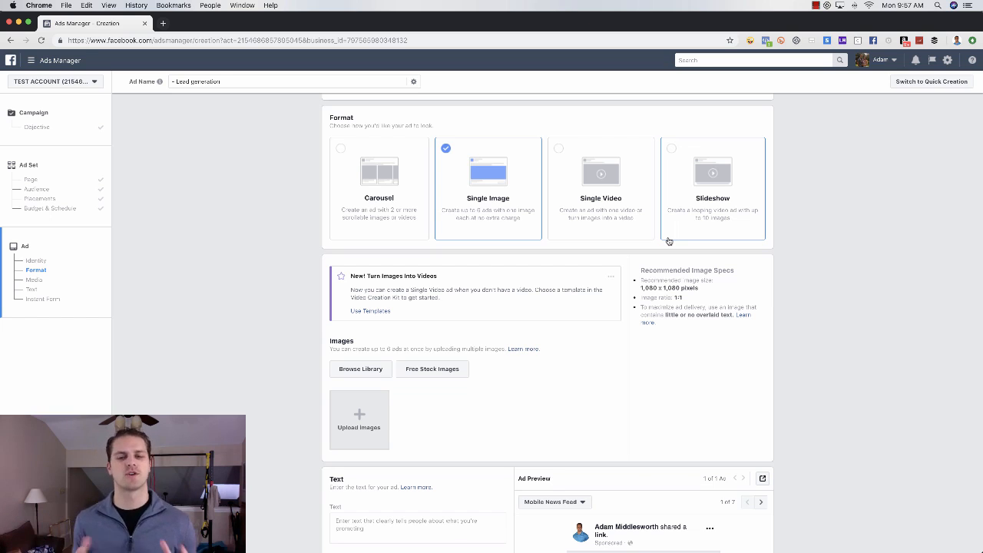
scroll(668, 241, "down", 1)
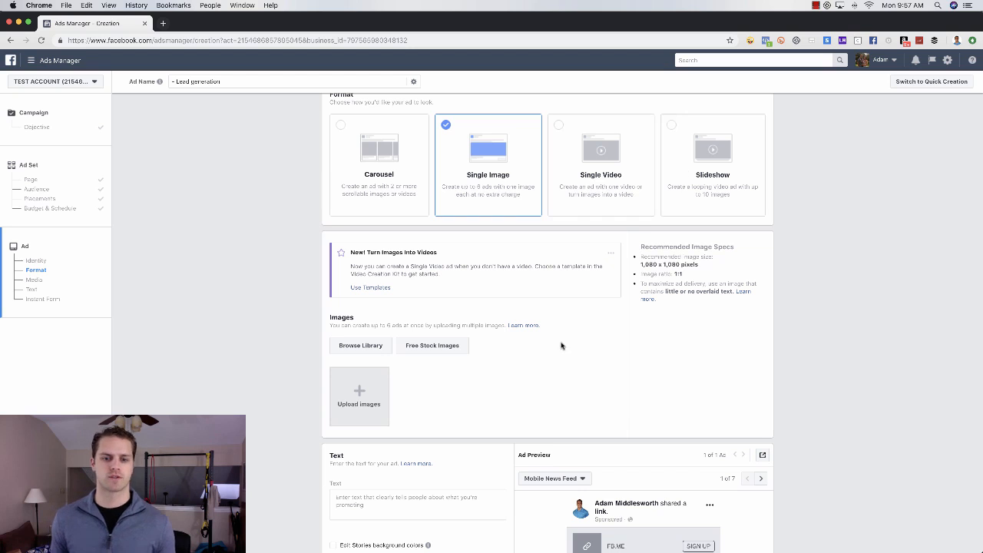
scroll(561, 345, "down", 3)
scroll(562, 348, "down", 1)
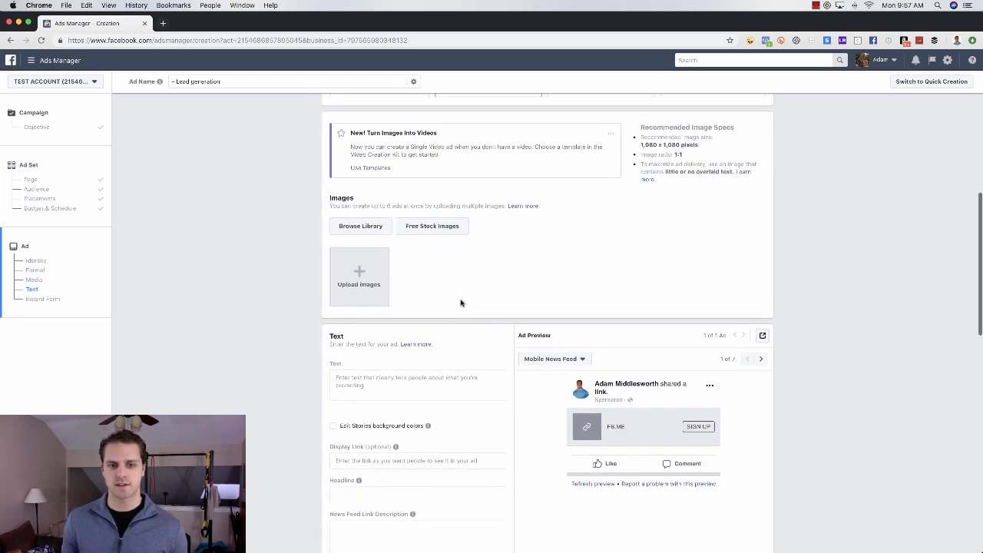
Step: Use the brown two-story house photo from the image library as the 1080 × 1080 ad image
left_click(361, 231)
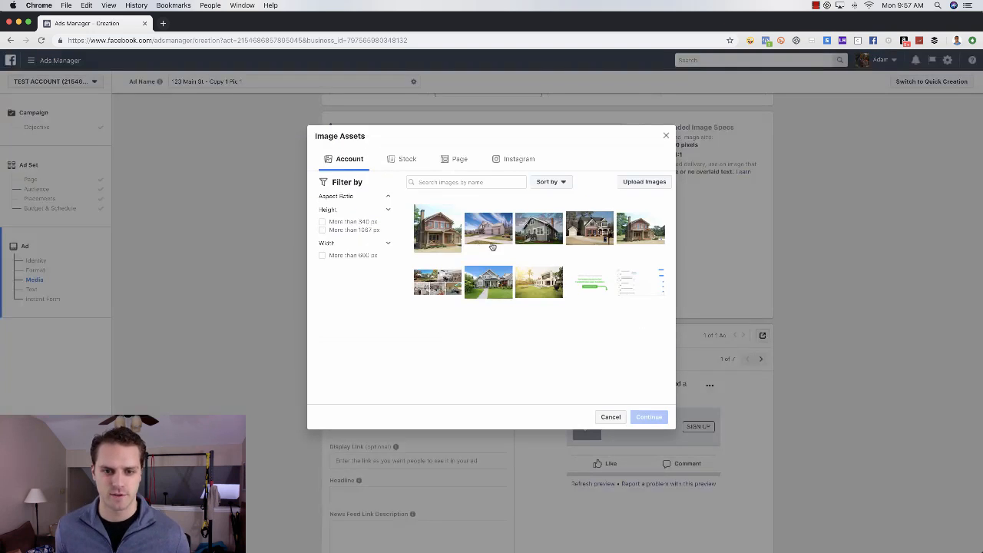
left_click(444, 234)
left_click(649, 440)
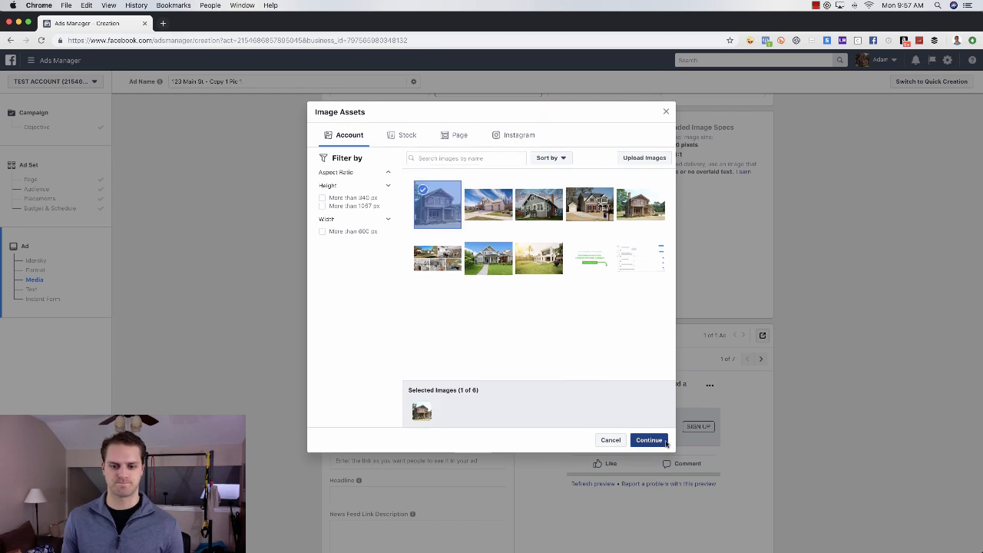
scroll(503, 388, "down", 3)
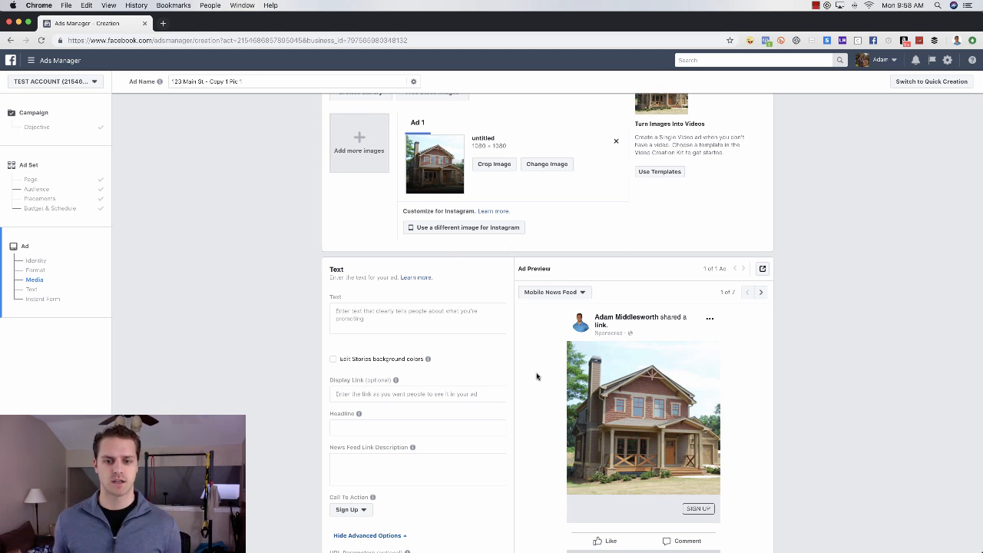
scroll(537, 376, "down", 3)
left_click(381, 218)
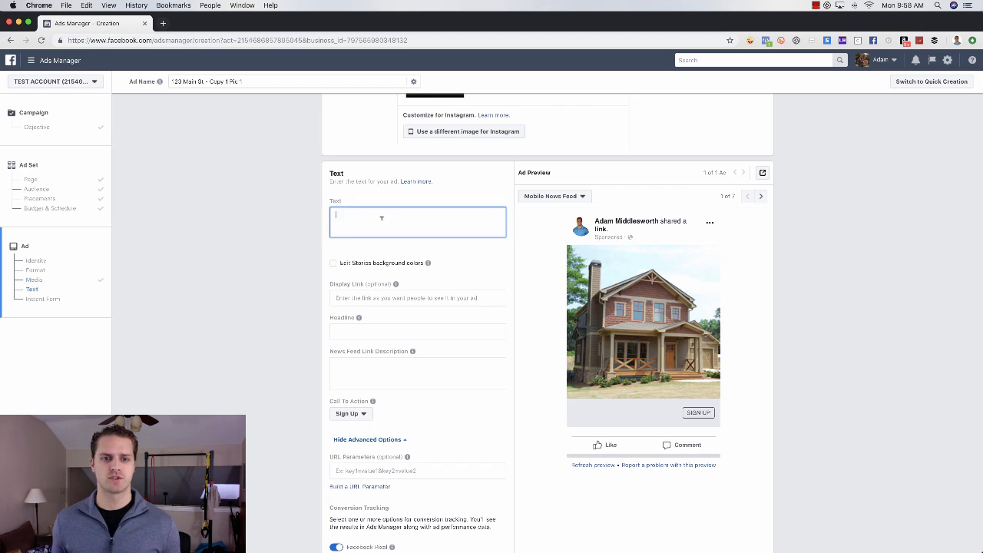
Step: Write ad text lines '#FeaturedListing in Frisco', '#SaleOpportunity 4 bedrooms 3 bath', 'Tap here for more pictures, price and location.'
type("a")
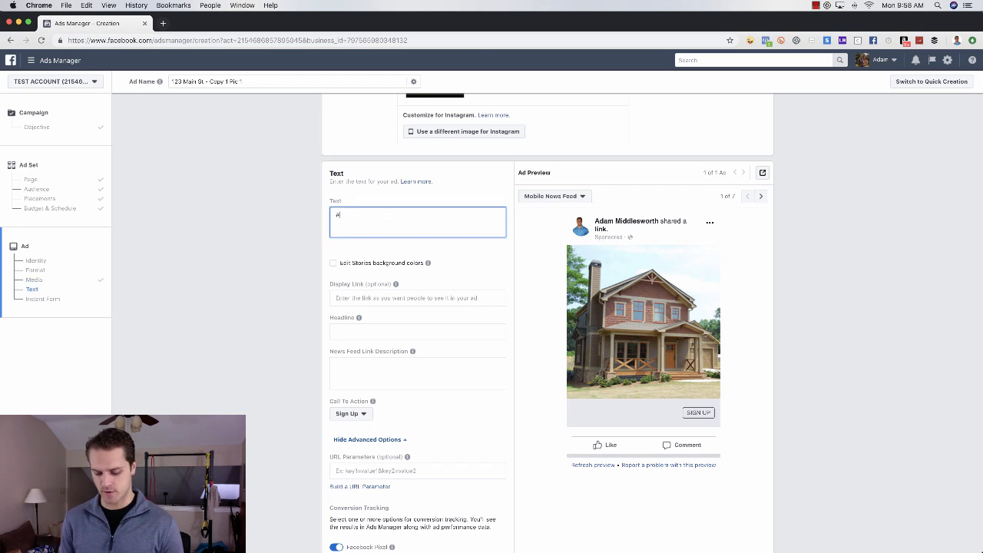
type("featured")
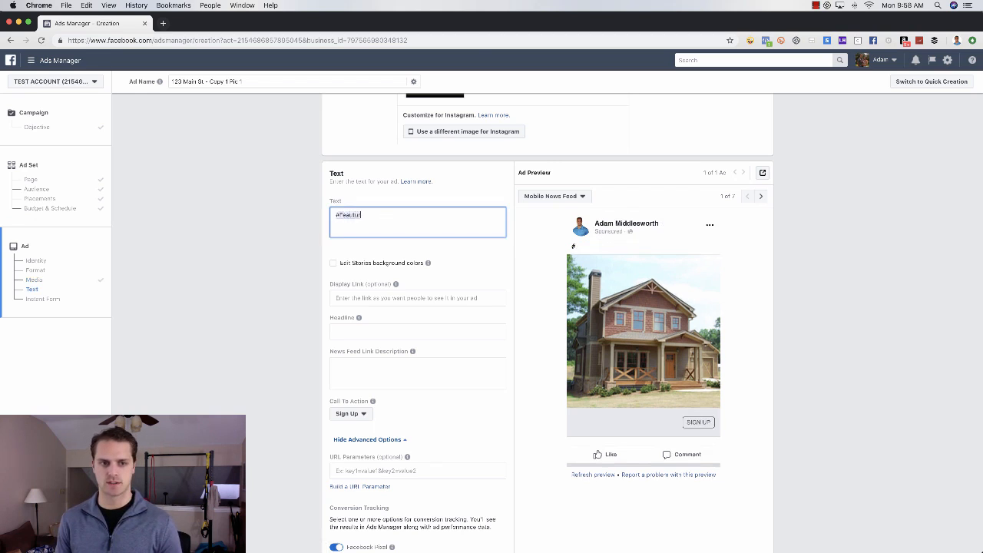
key("BackSpace")
key("BackSpace")
key("BackSpace")
key("BackSpace")
key("BackSpace")
key("BackSpace")
type("tured")
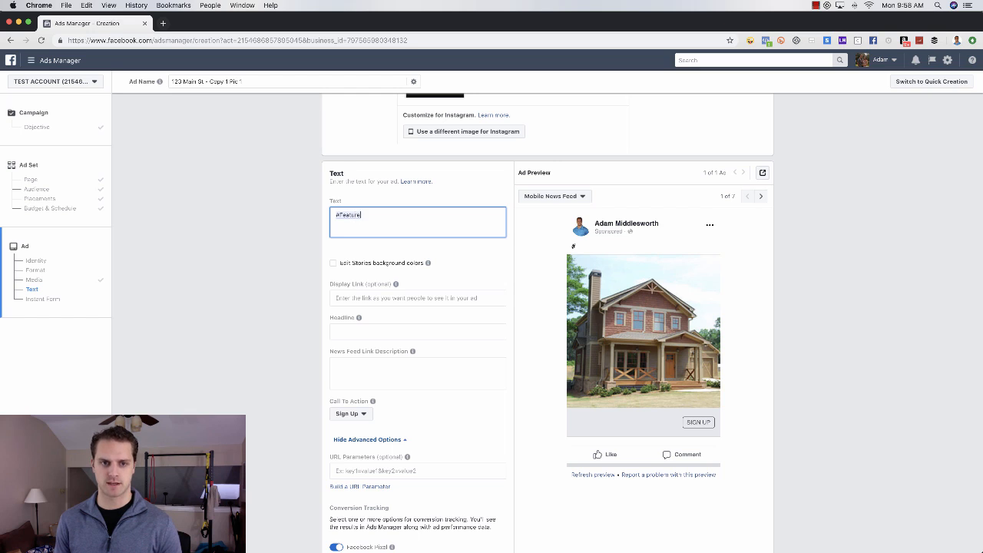
type("Listing in Frisco")
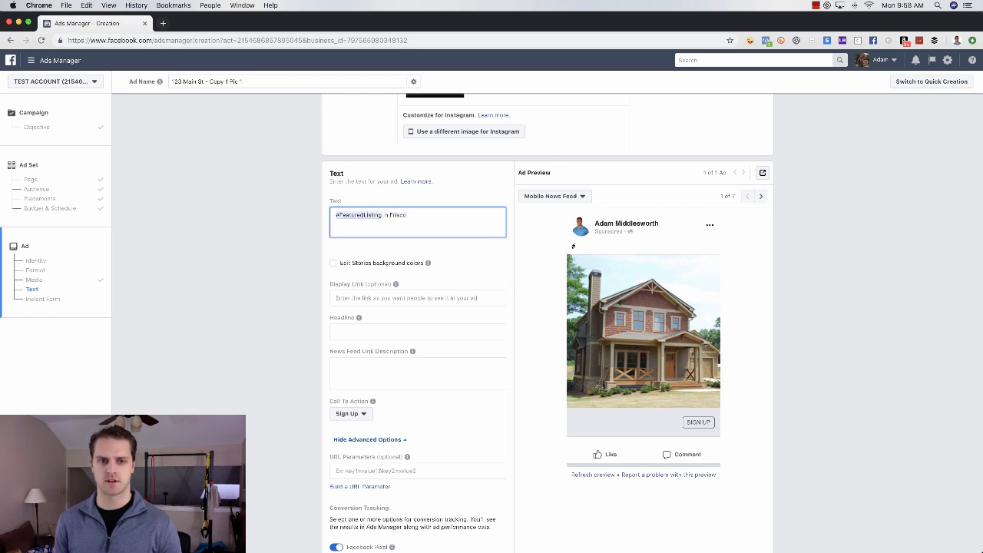
key("Return")
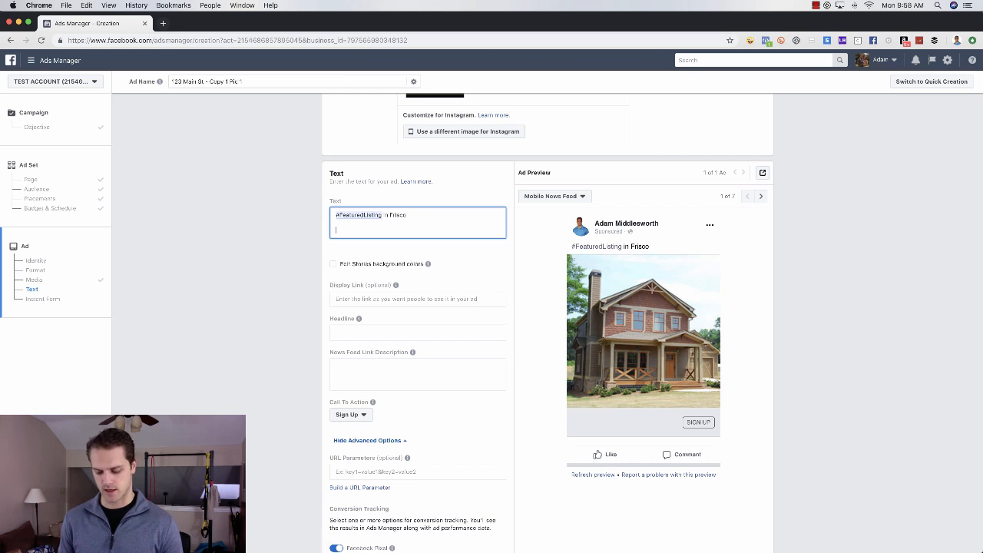
type("#Sale")
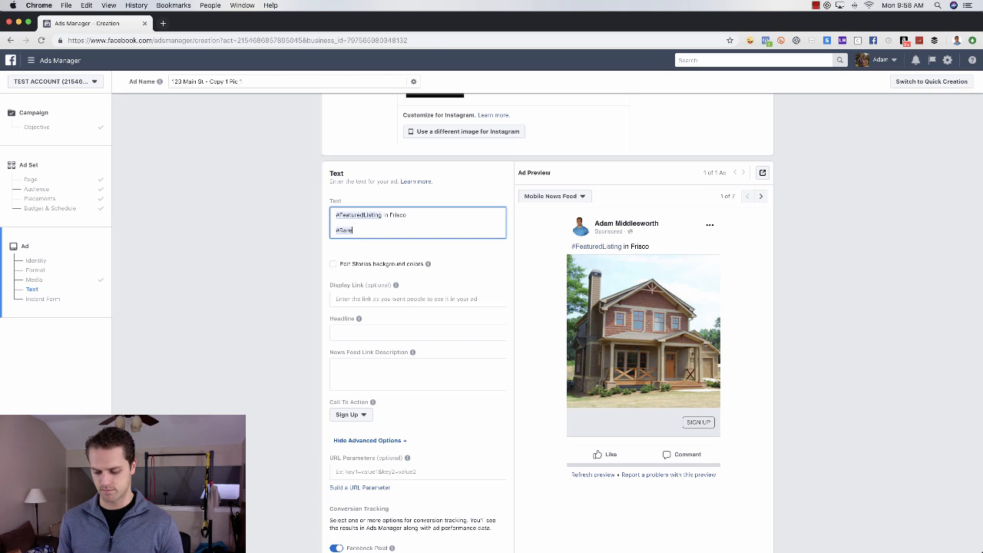
type("Opportunity")
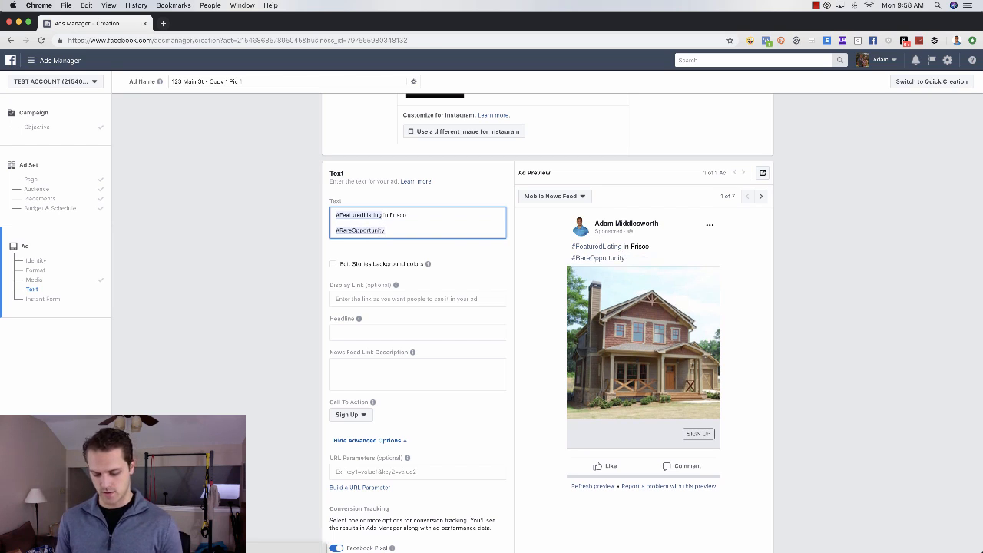
type(" 4")
type(" bedro")
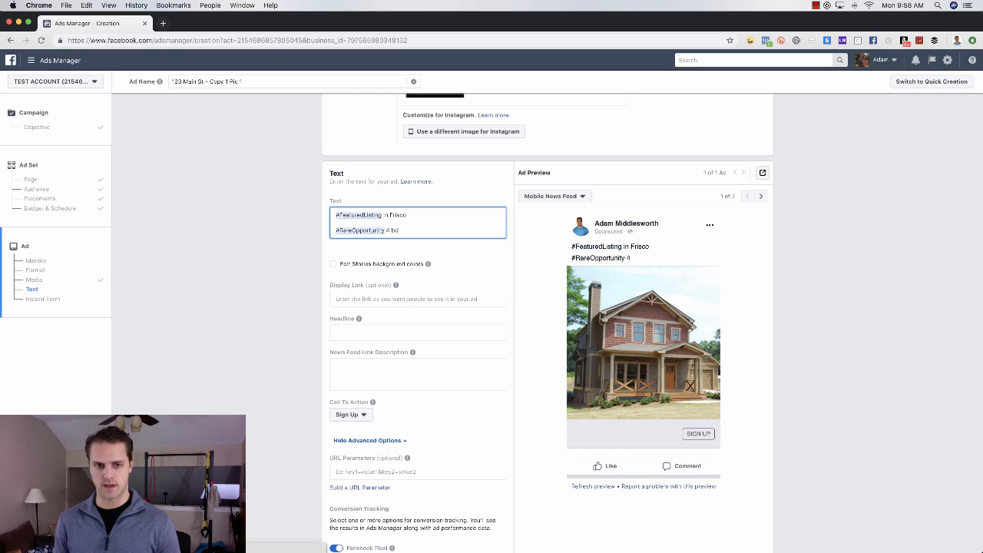
type("om")
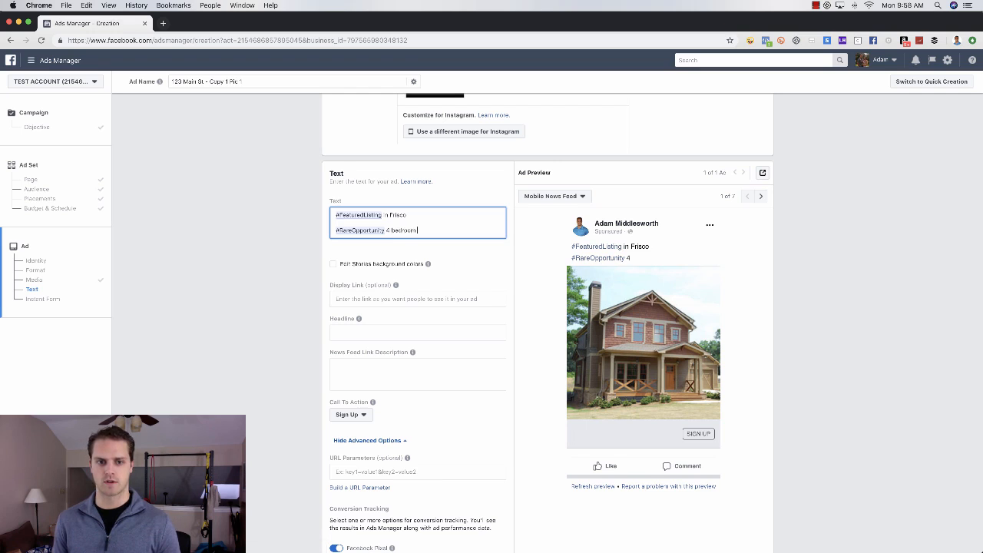
type("s 3 bath")
key("Return")
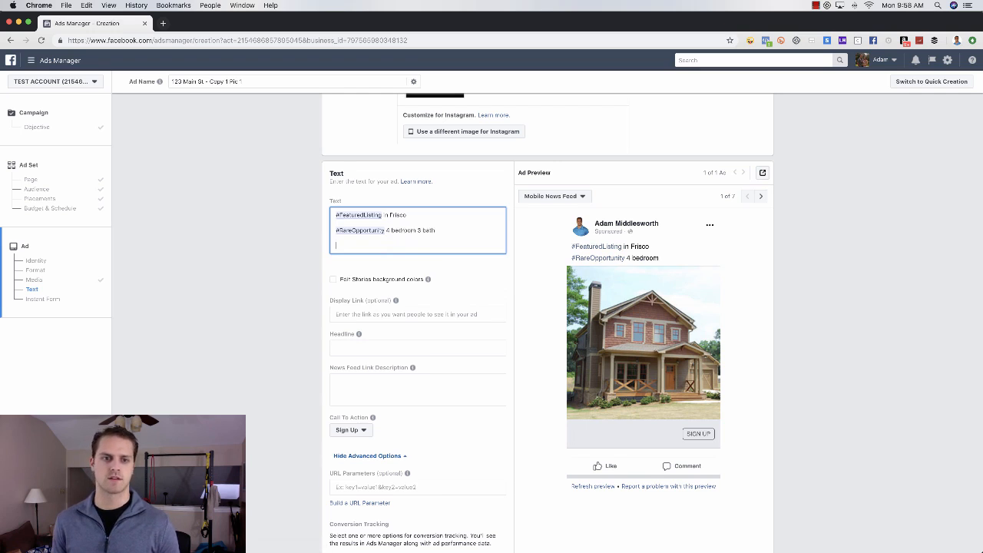
type("Ta h")
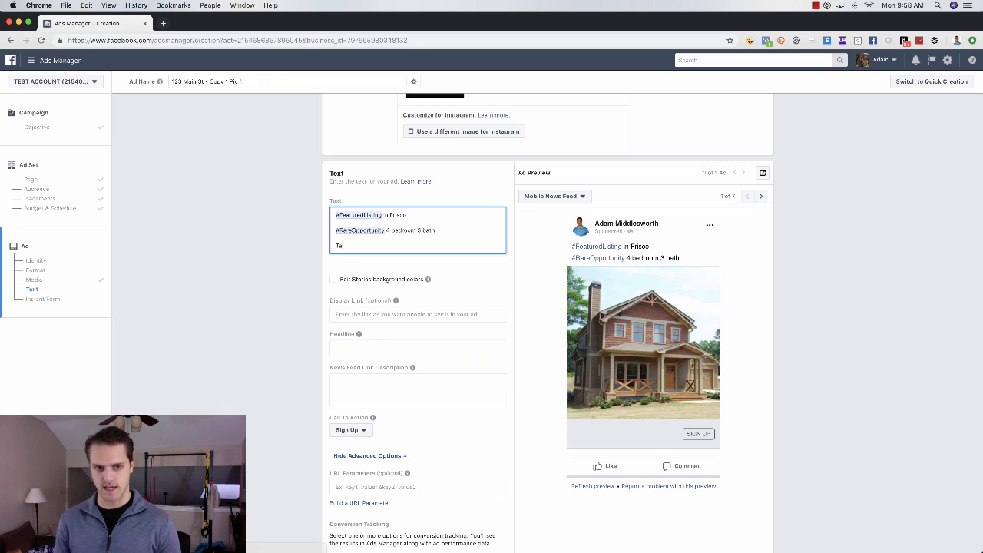
key("BackSpace")
key("BackSpace")
type("p here f")
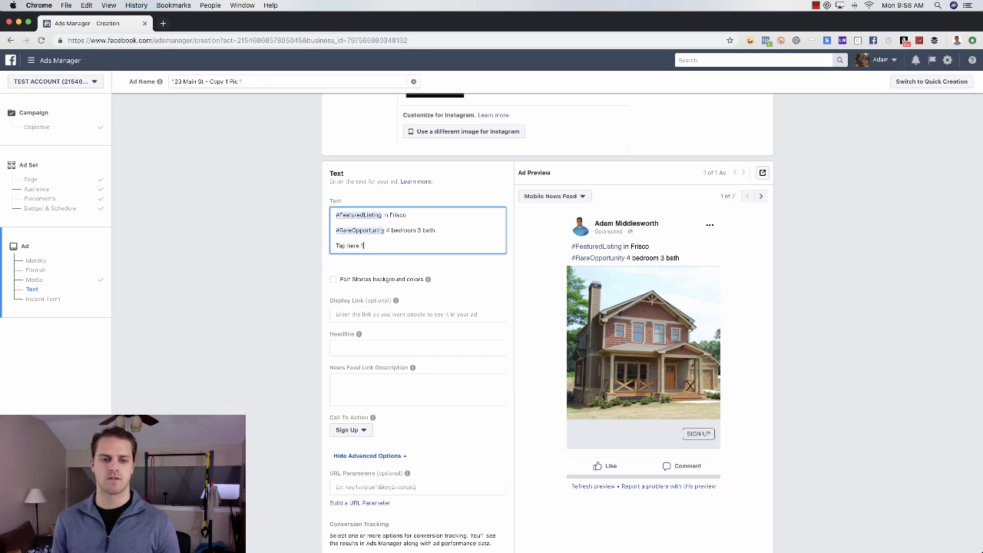
type("or mor")
type("e")
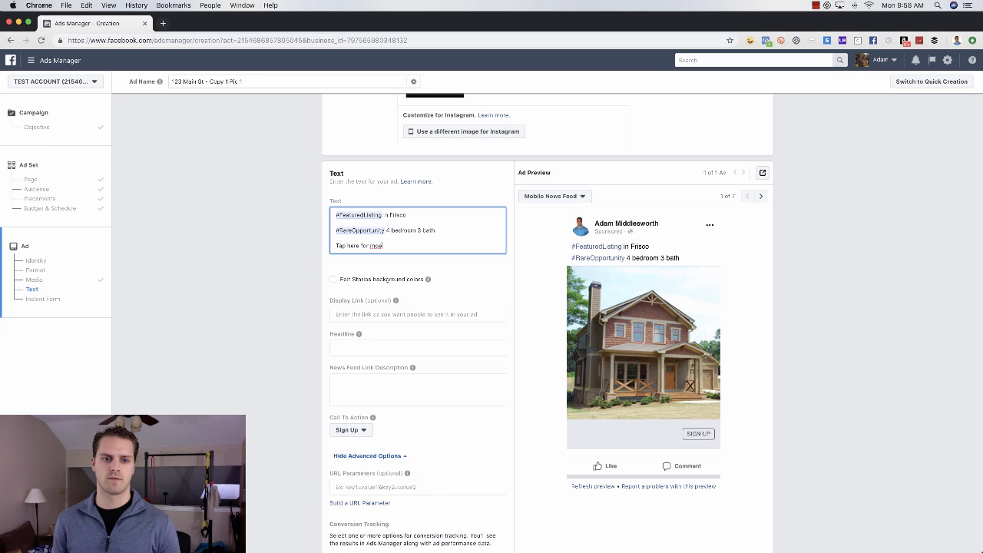
type(" pictures")
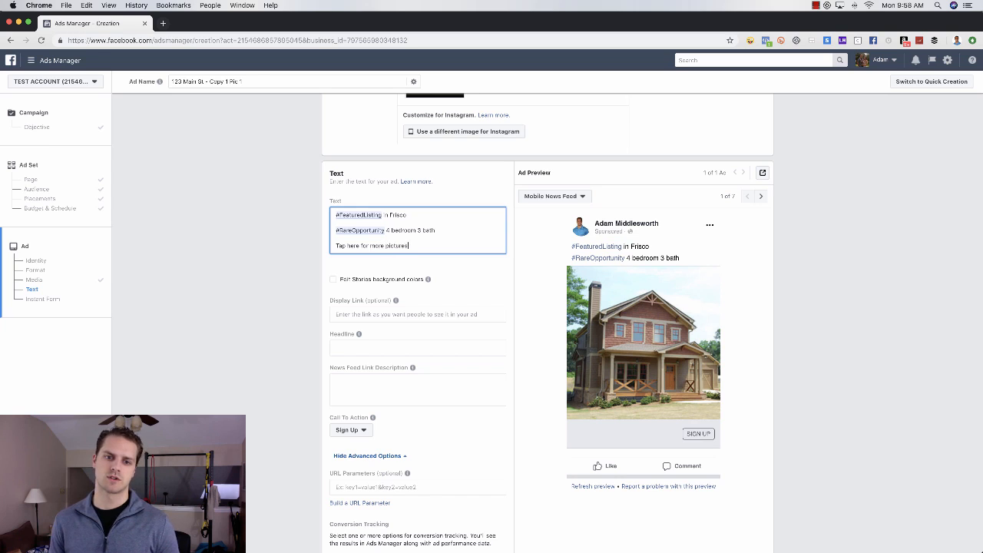
type(", price and ")
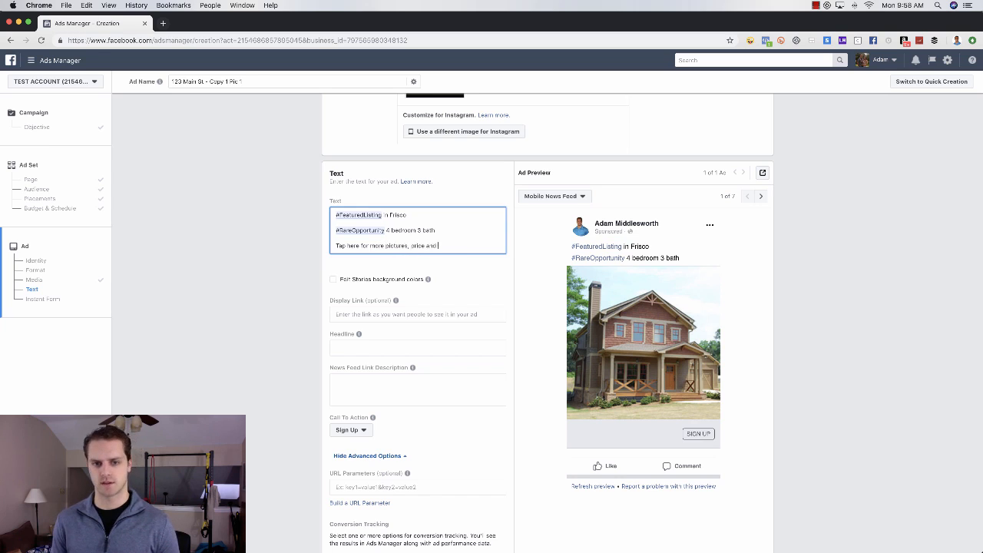
type("location.")
key("Return")
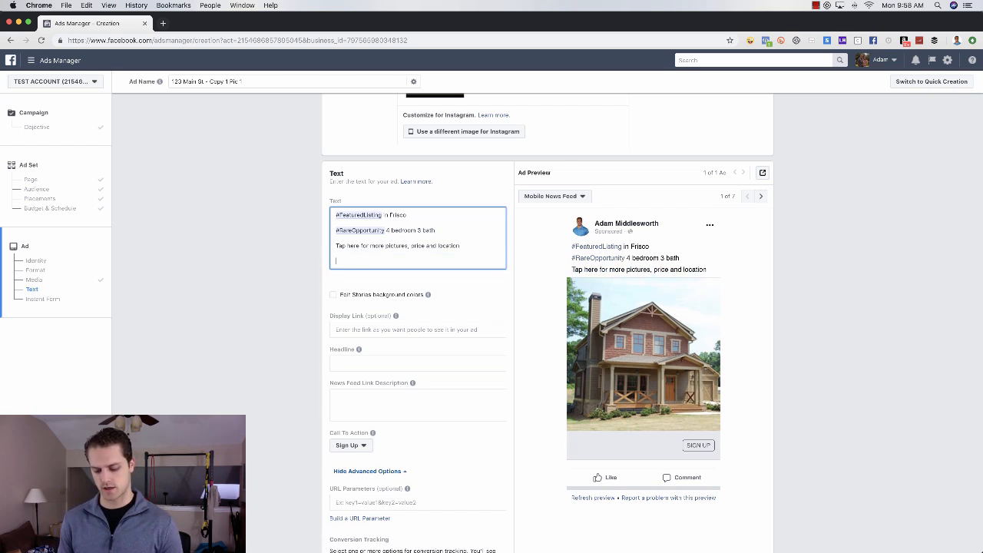
Step: Add 'This home features...', lines 'feature 1' to 'feature 3', and 'And so much more you just can't see'
type("This home fea")
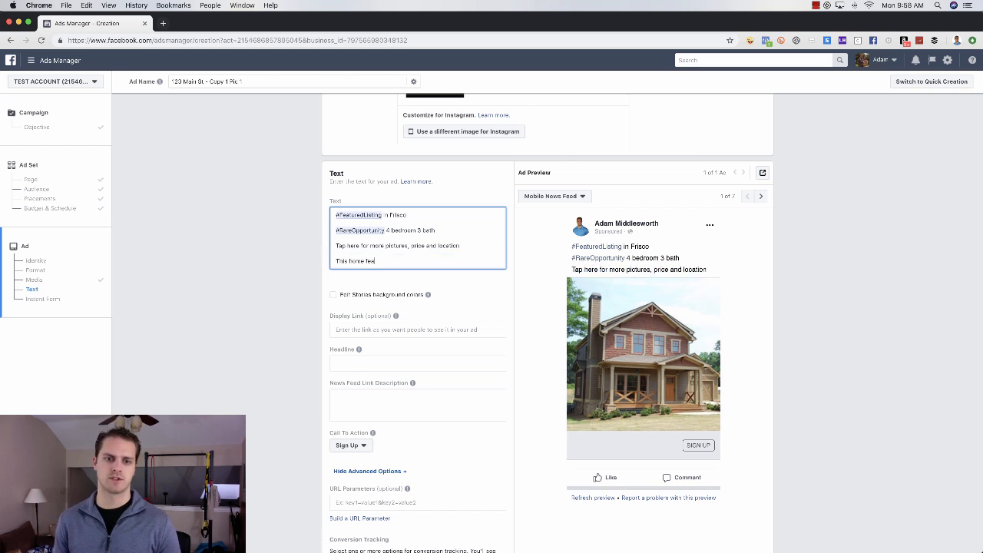
type("tures...")
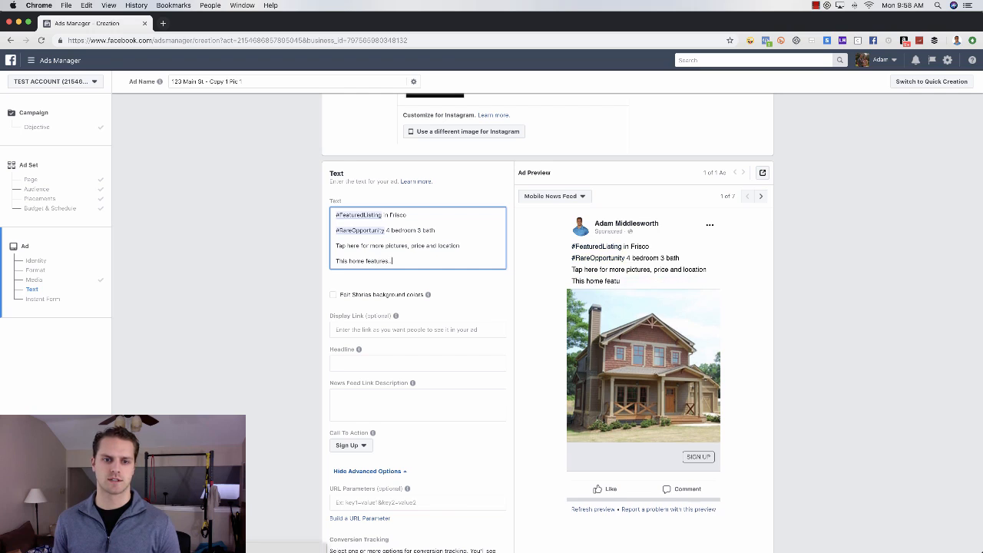
key("Return")
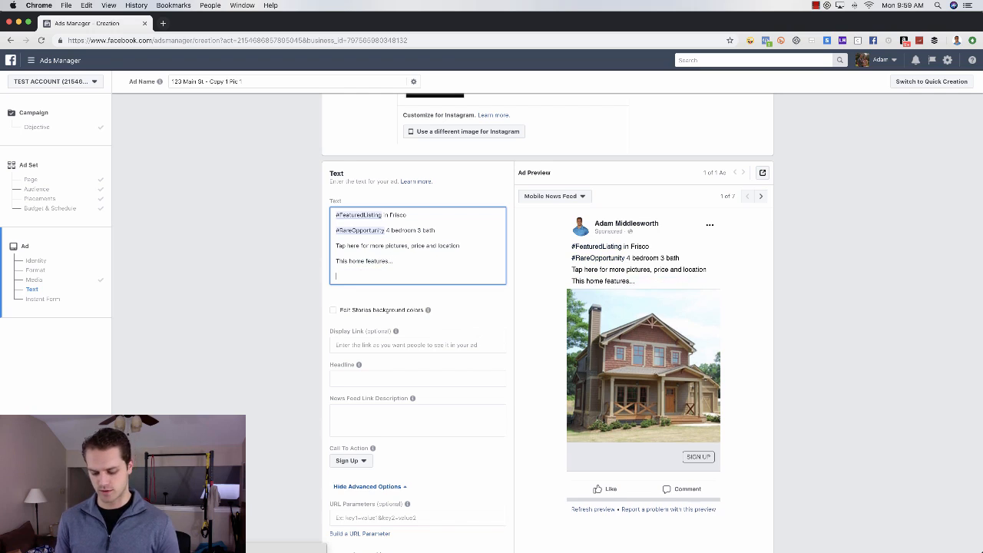
type("feature 1")
key("Return")
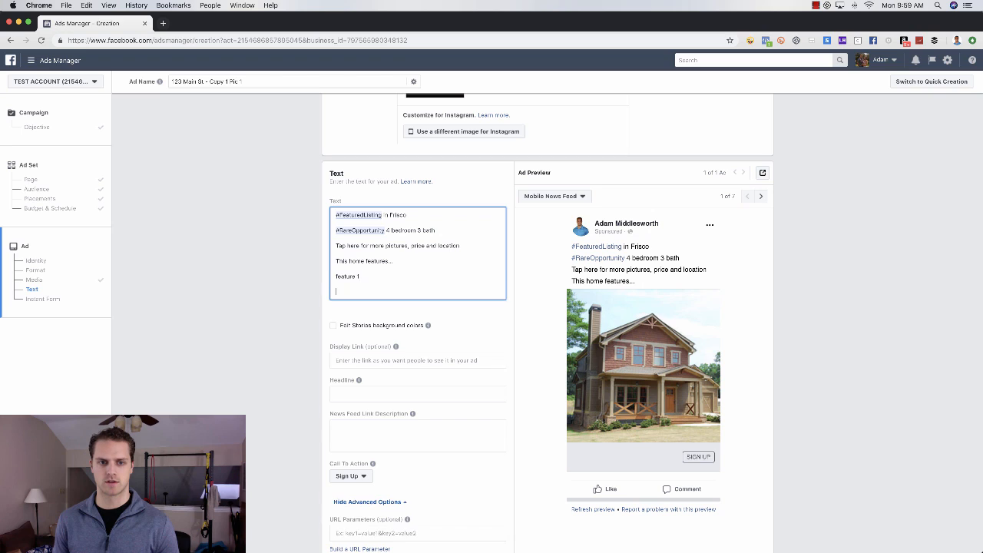
type("feature 2")
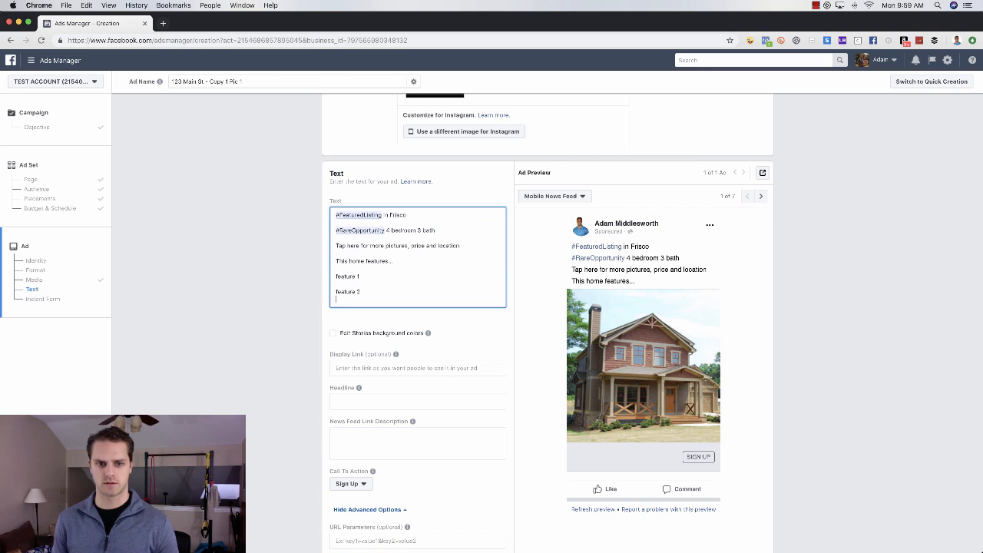
key("Return")
type("fea")
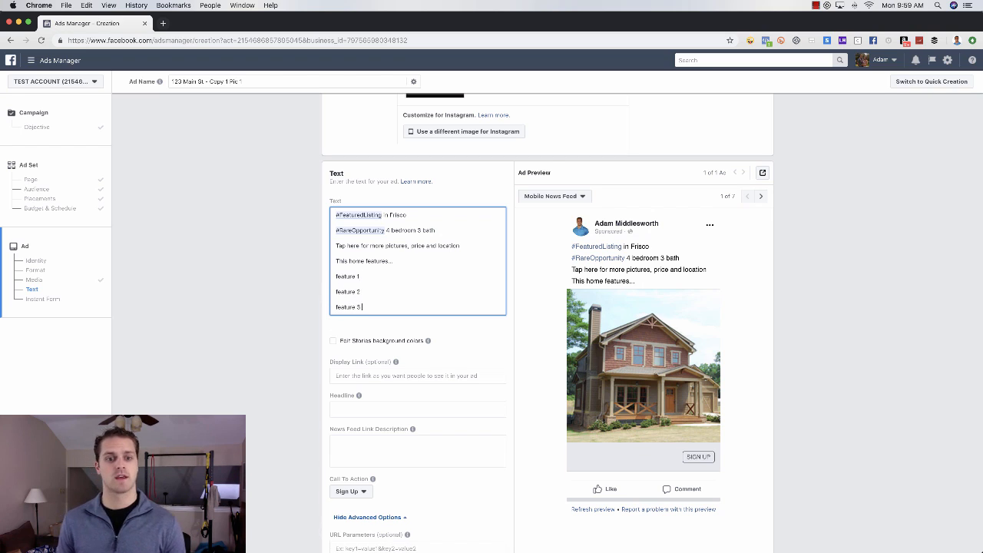
type("ture 3")
key("Return")
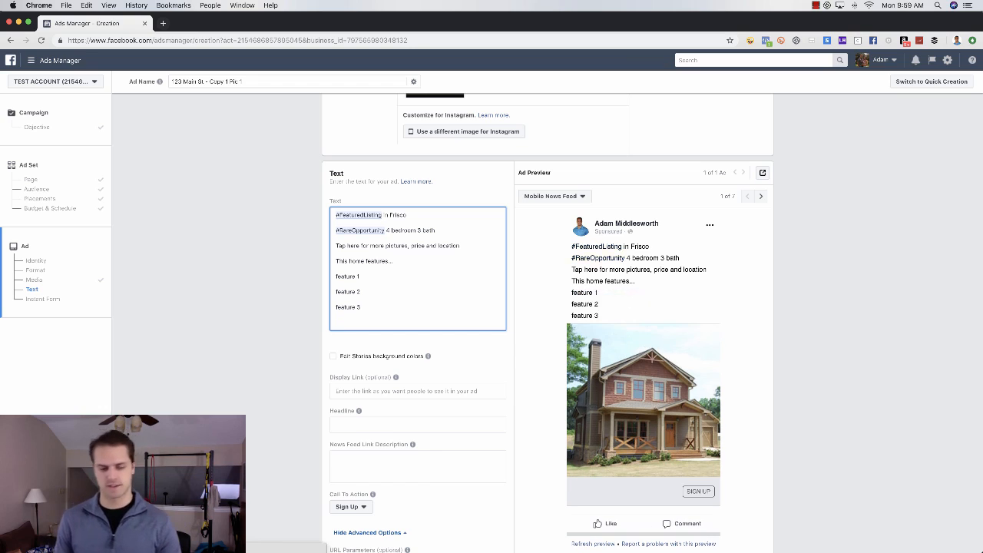
type("And so much")
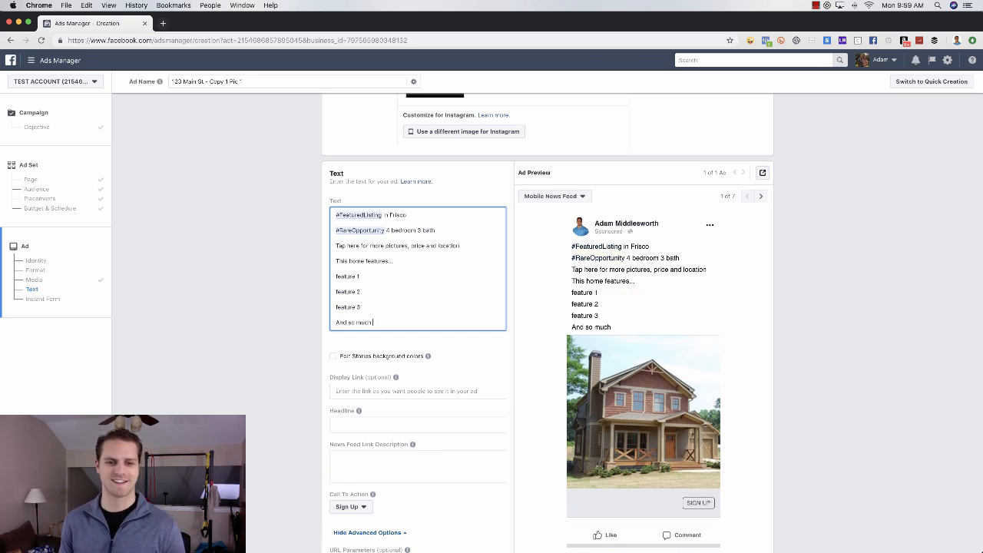
type(" more you")
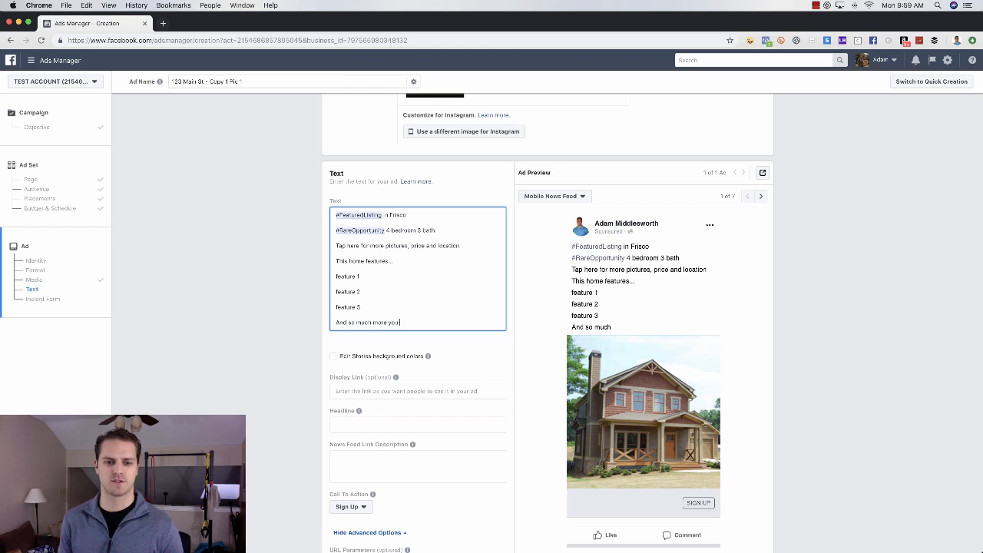
type(" just can't see")
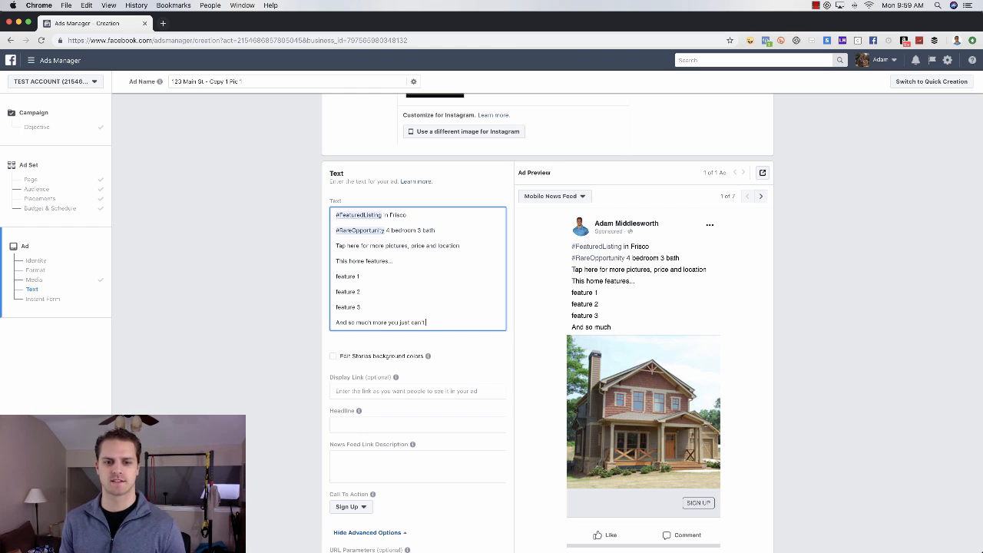
type("c")
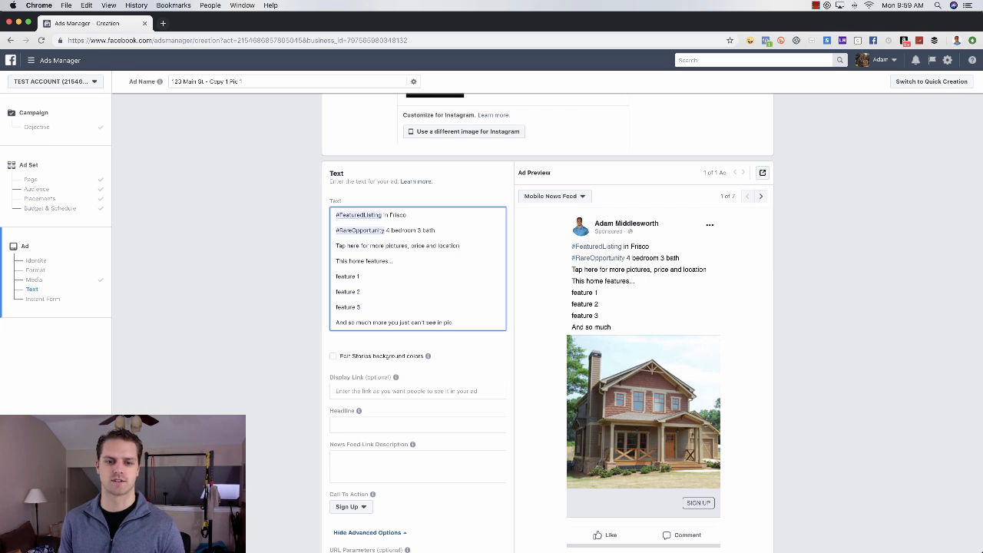
type("tures")
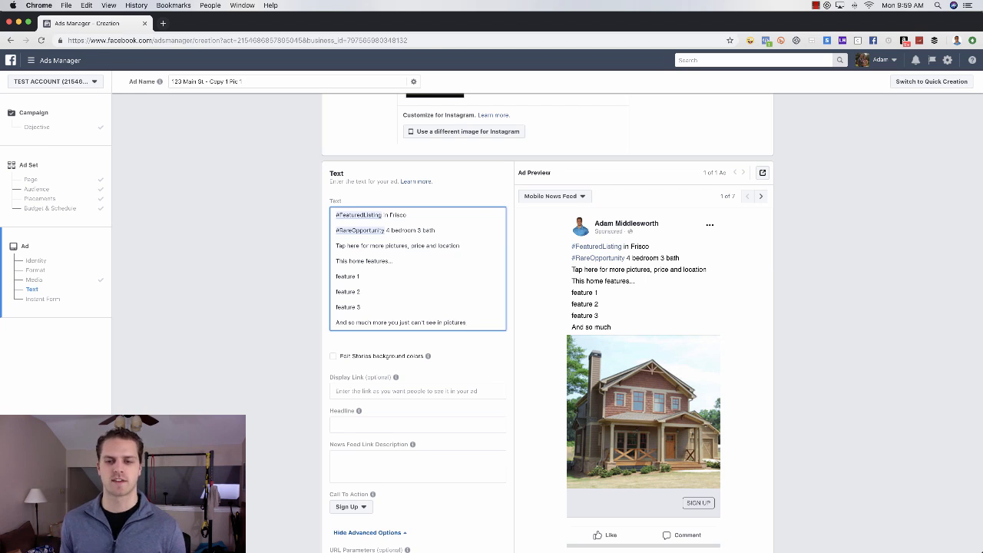
Step: Repeat the 'Tap here for more pictures, price and location' line at the bottom of the text
key("Return")
key("Return")
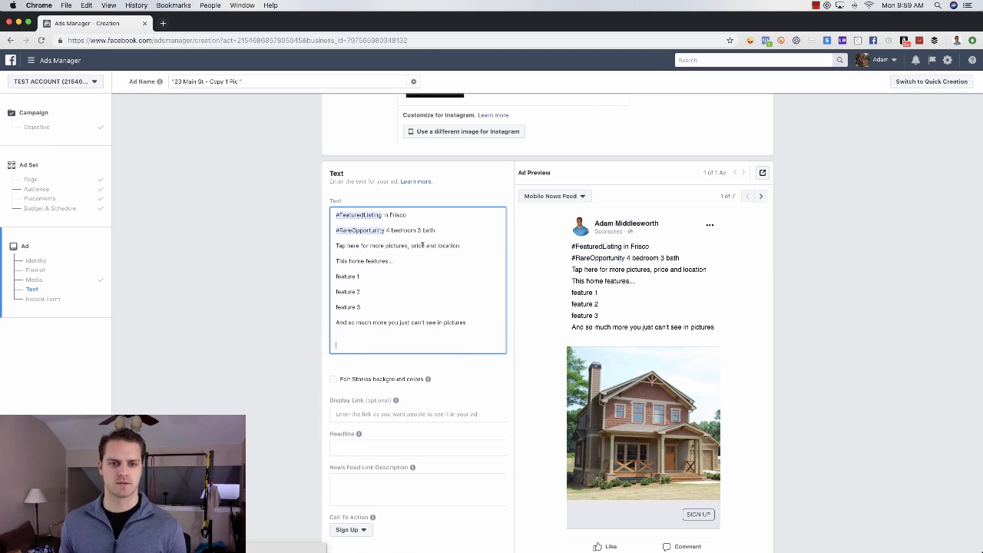
triple_click(422, 245)
key("ctrl+c")
left_click(397, 335)
key("ctrl+v")
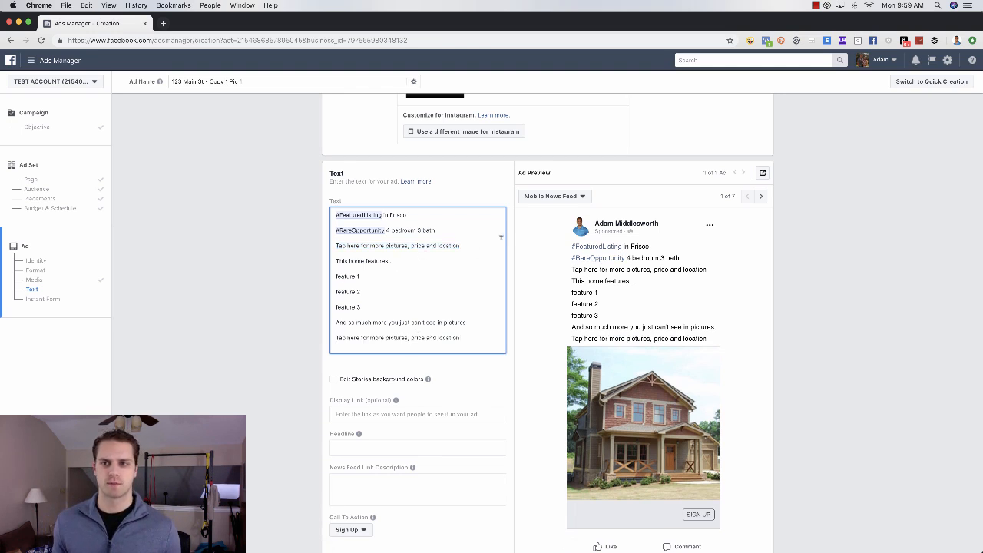
left_click(750, 42)
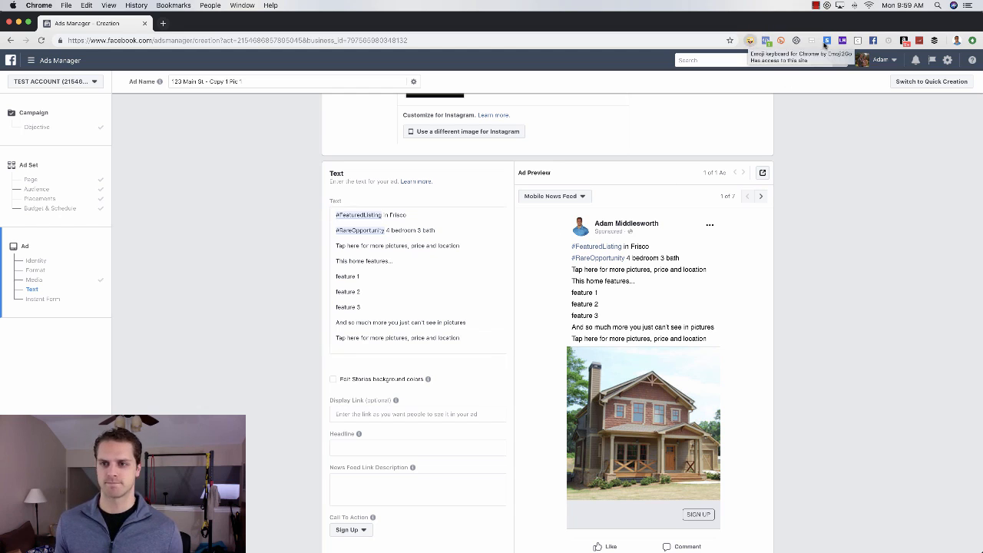
Step: Copy check, house and pointing-hand emoji and place pointing hands before both Tap here lines
left_click(750, 43)
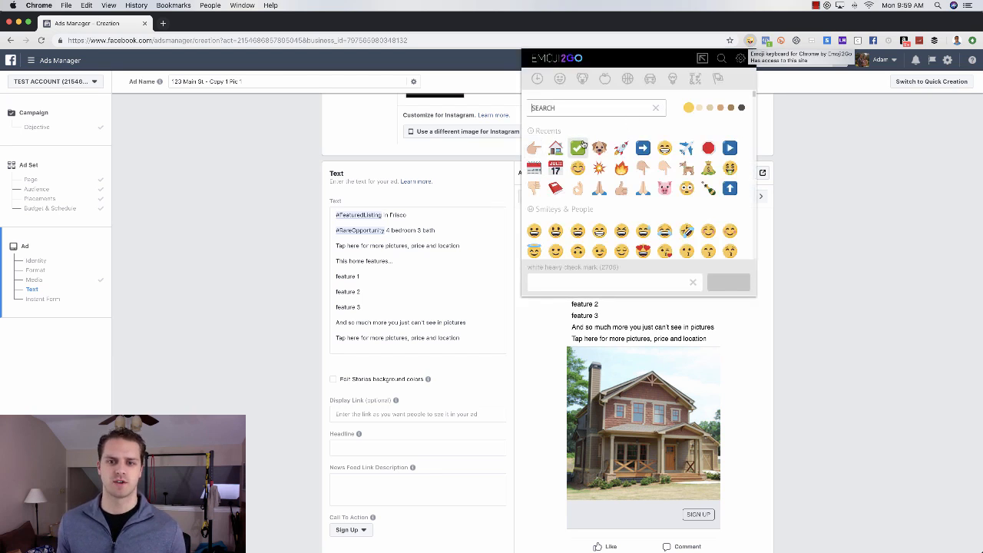
left_click(578, 148)
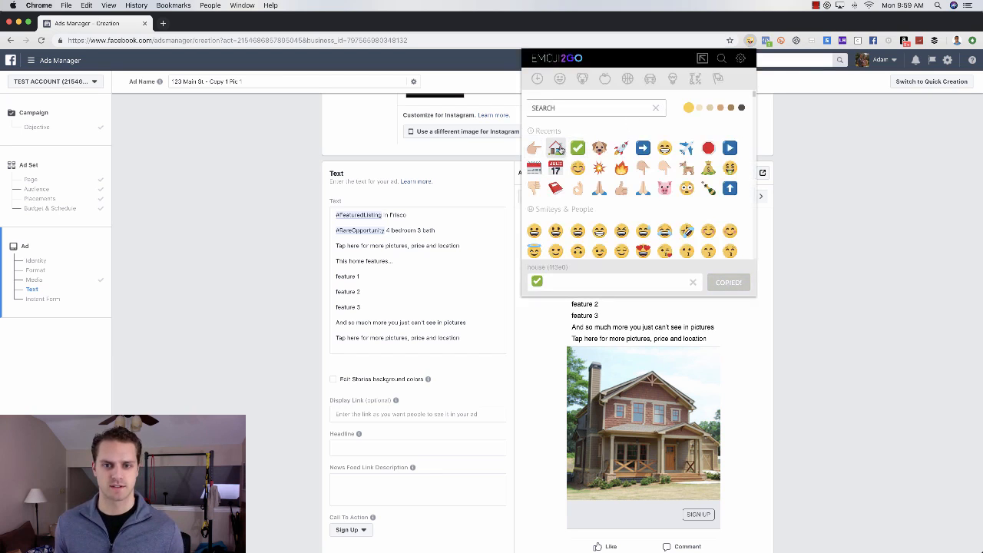
left_click(556, 149)
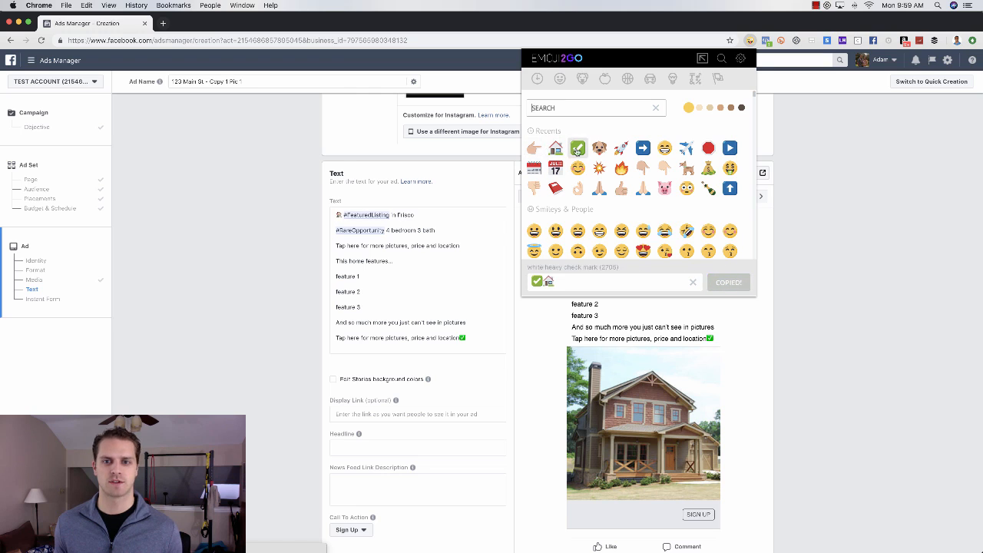
left_click(533, 149)
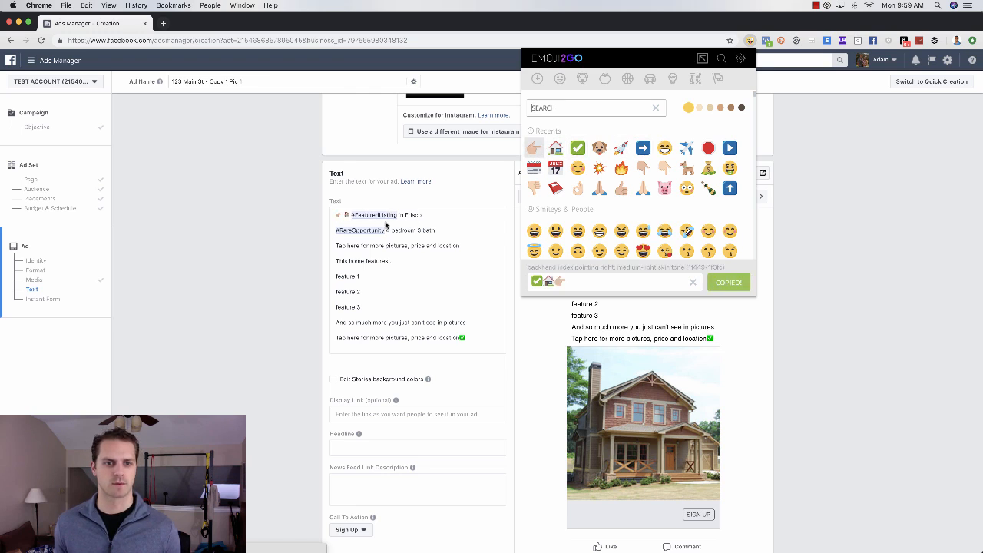
left_click(378, 229)
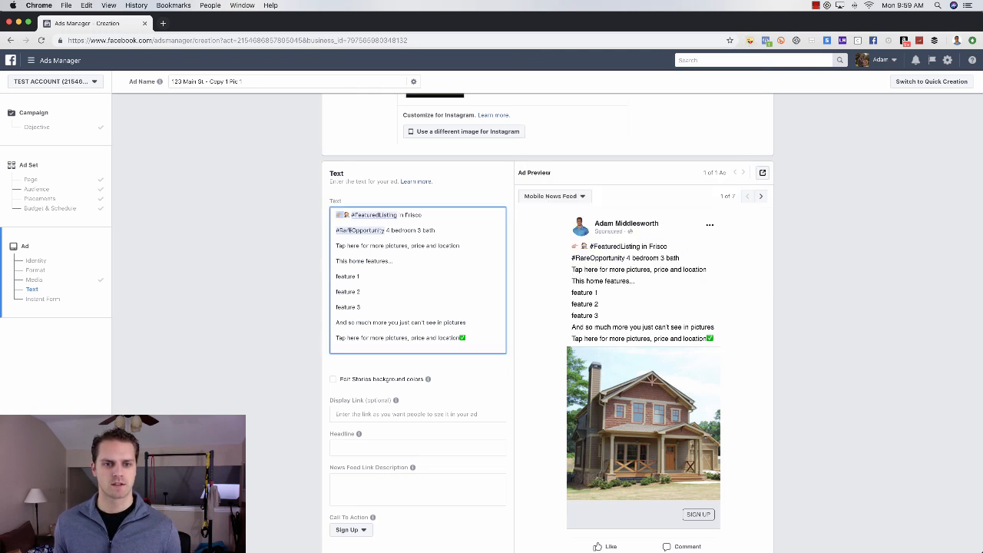
left_click(336, 245)
key("cmd+v")
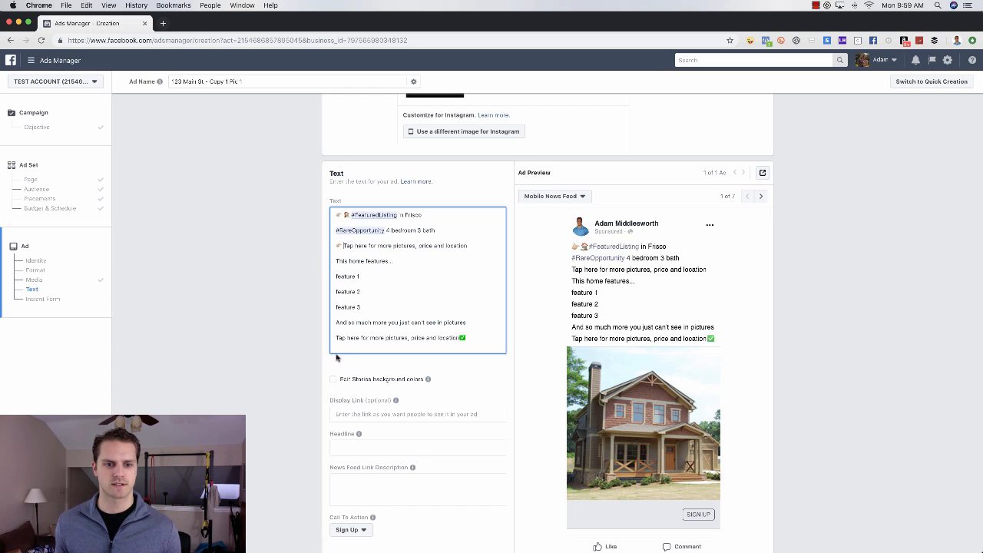
left_click(337, 338)
key("cmd+v")
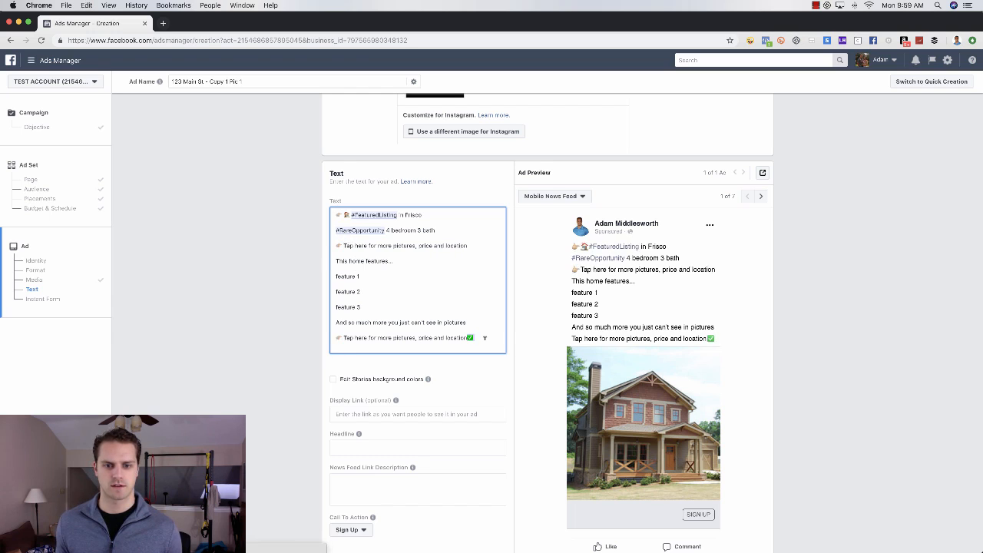
left_click(484, 338)
key("BackSpace")
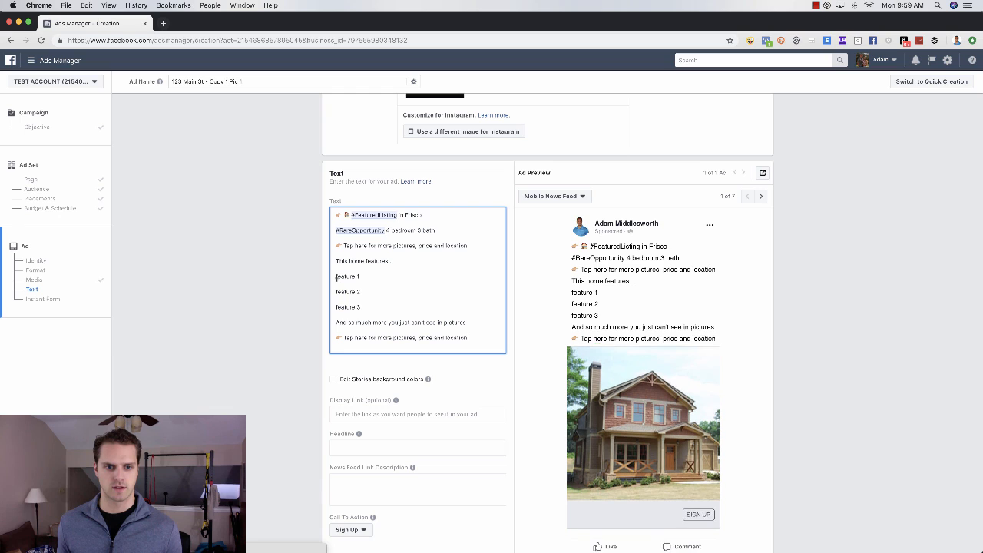
Step: Put check marks before the three features and remove the extra pointing hand on the first line
left_click(337, 276)
key("cmd+v")
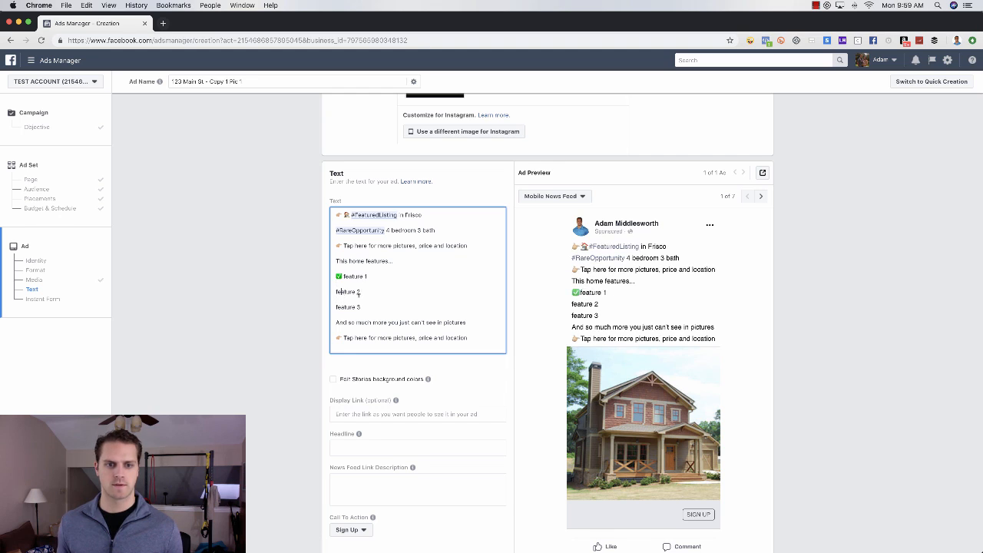
key("super+v")
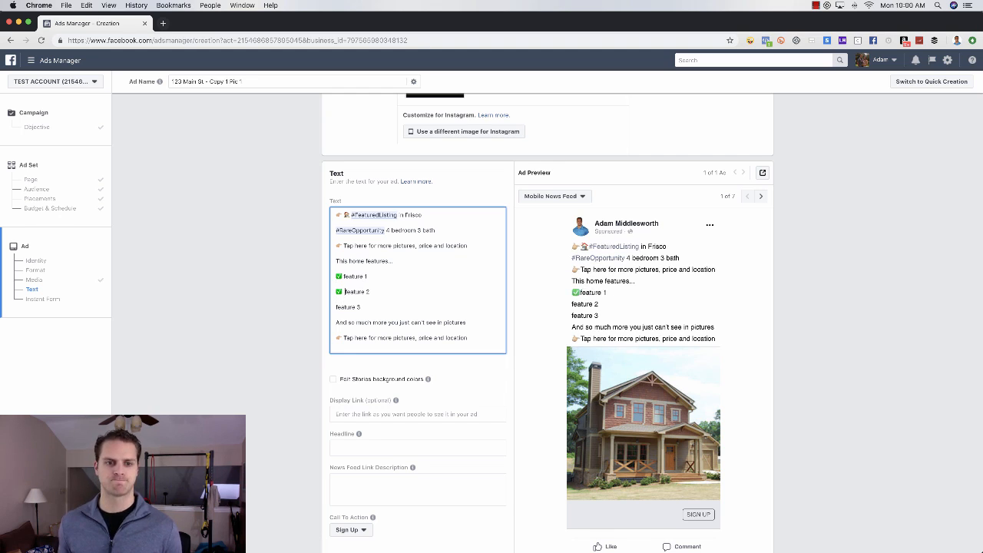
key("super+v")
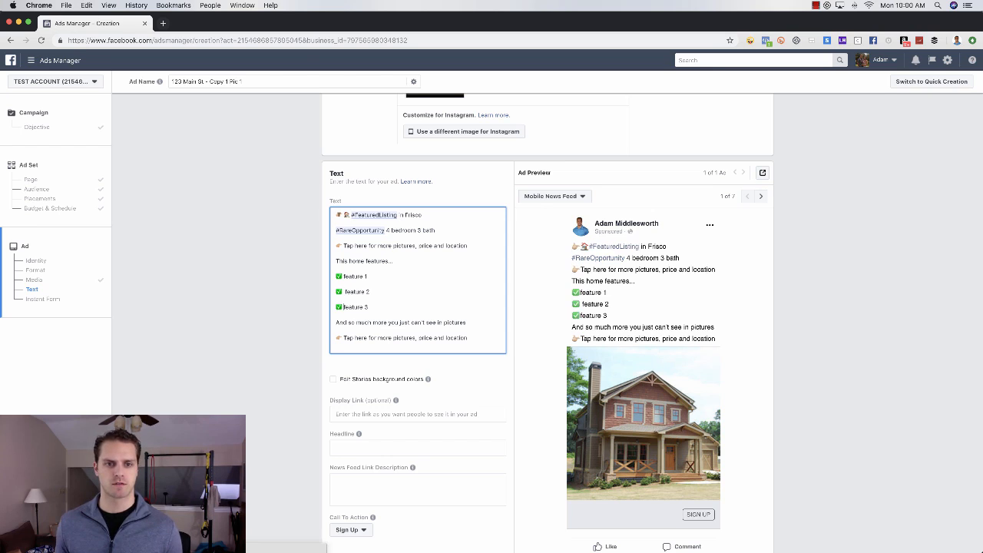
left_click_drag(344, 215, 335, 215)
key("BackSpace")
left_click(838, 341)
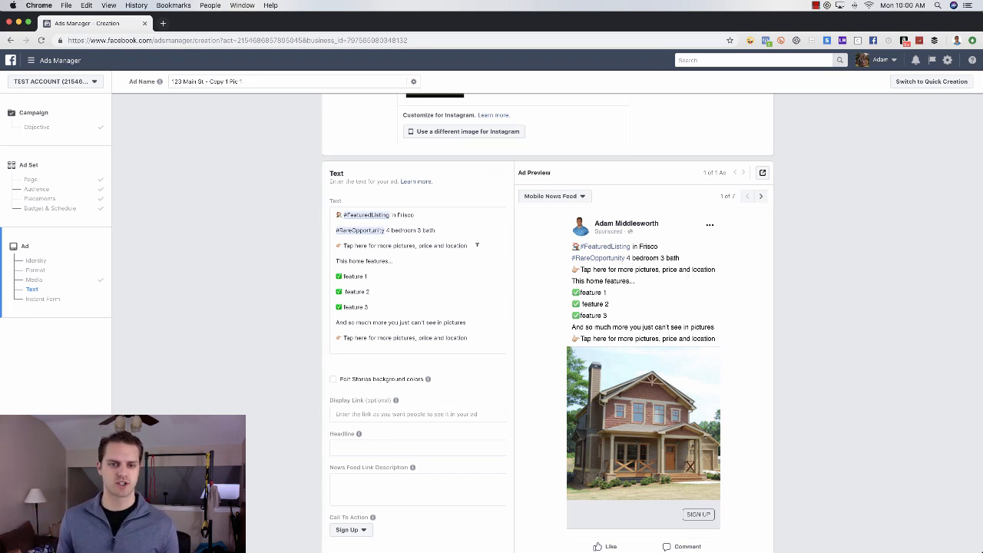
Step: Reword the first tap line to 'Tap "Learn More" below for more pictures, price and location'
left_click(477, 243)
type("- L")
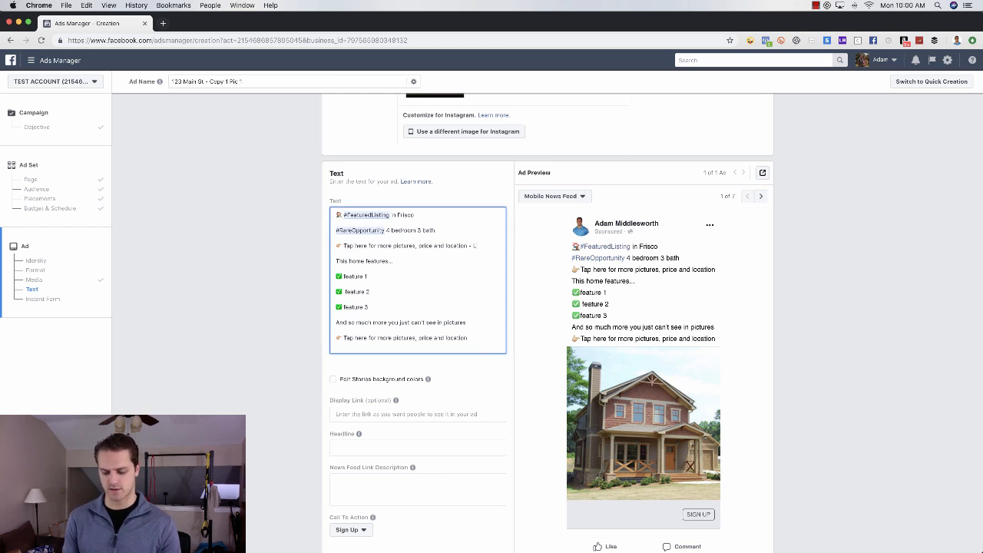
type("INK")
double_click(480, 245)
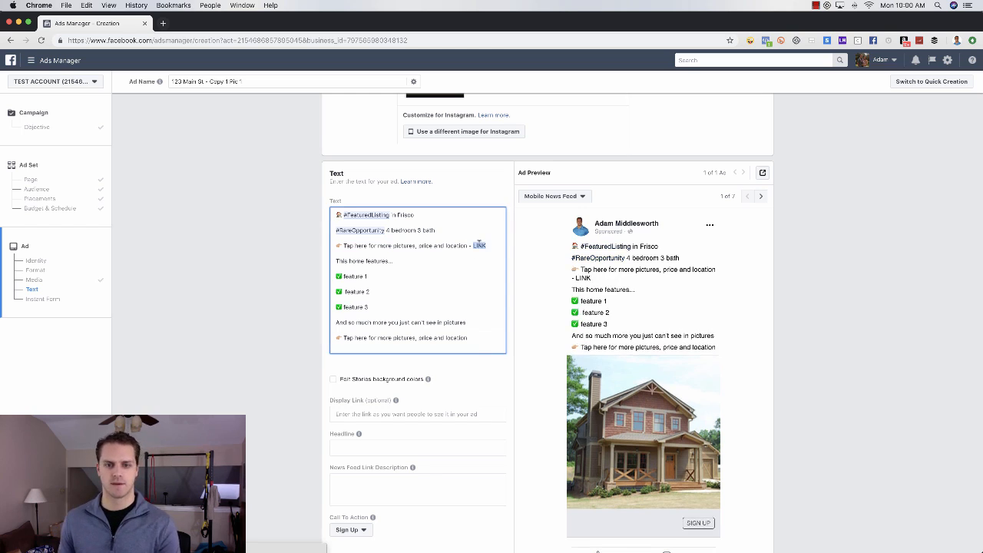
key("BackSpace")
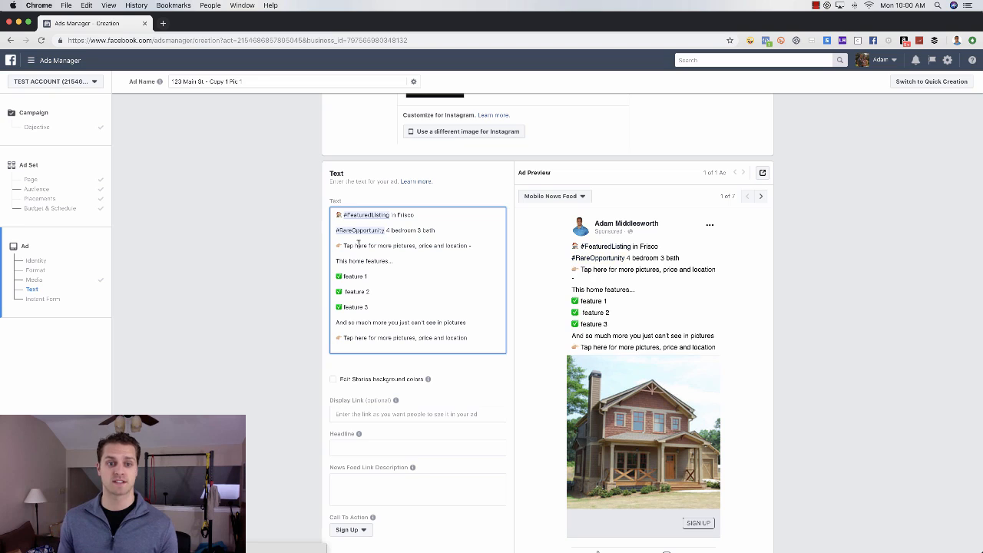
double_click(358, 243)
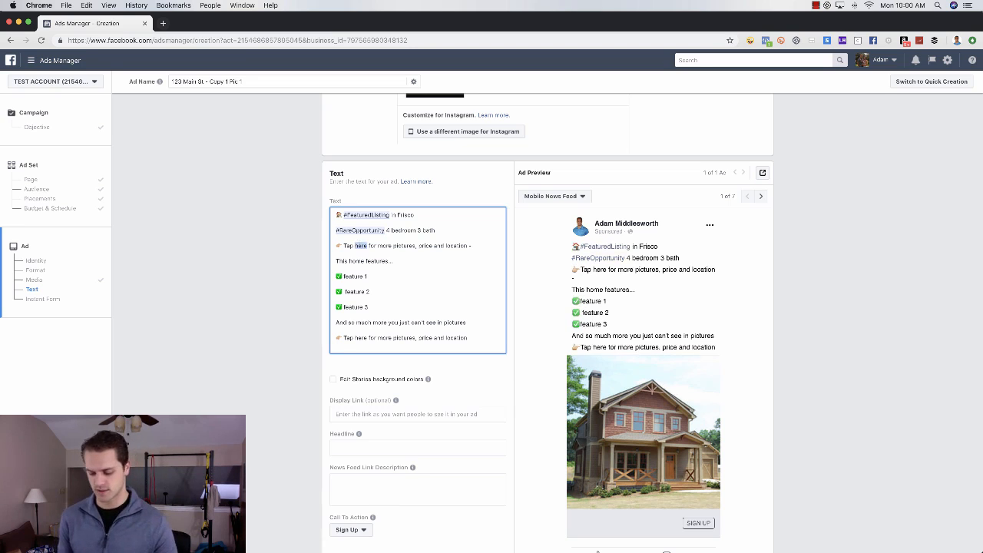
type("\"Learn More\"")
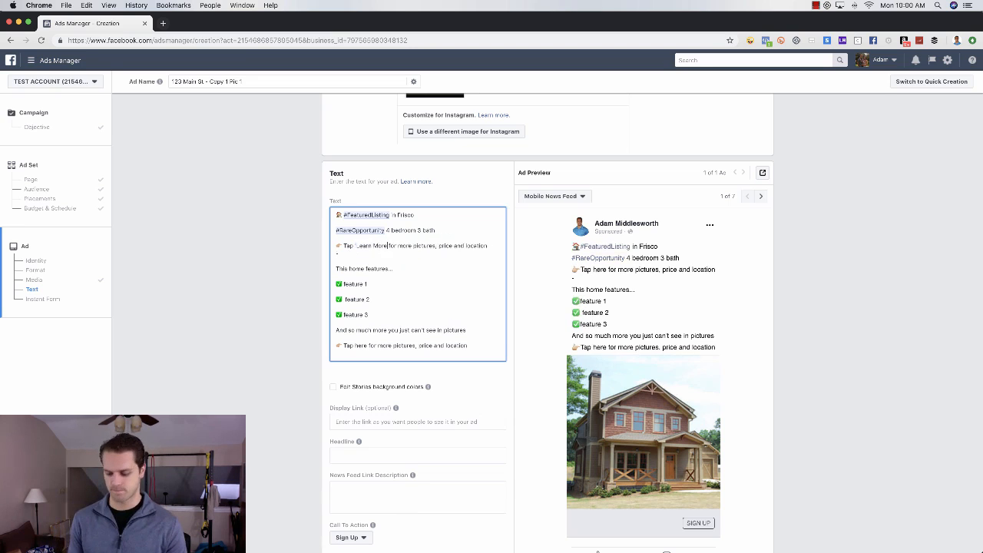
type(" below")
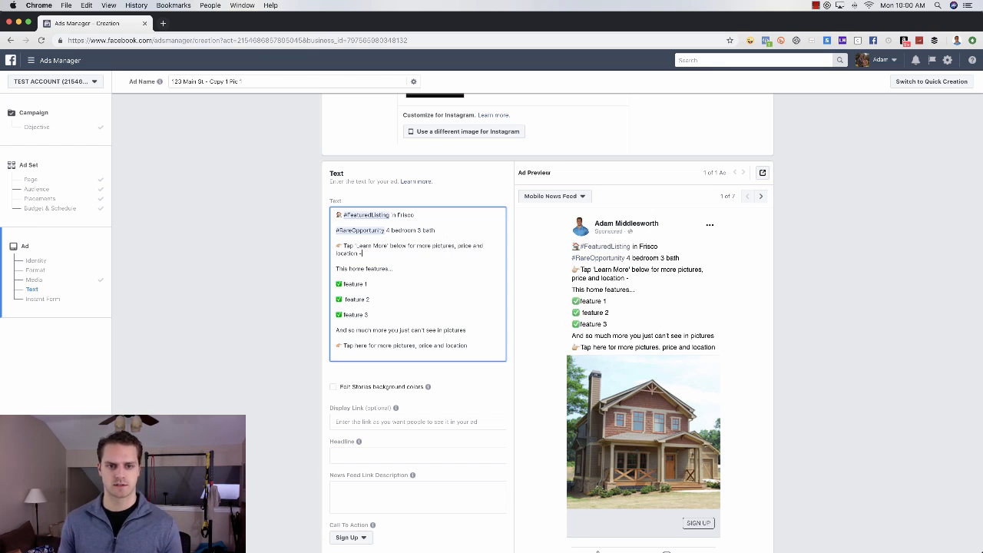
Step: Copy the reworded Learn More line over the last tap line and remove the blank line above it
triple_click(345, 248)
key("super+c")
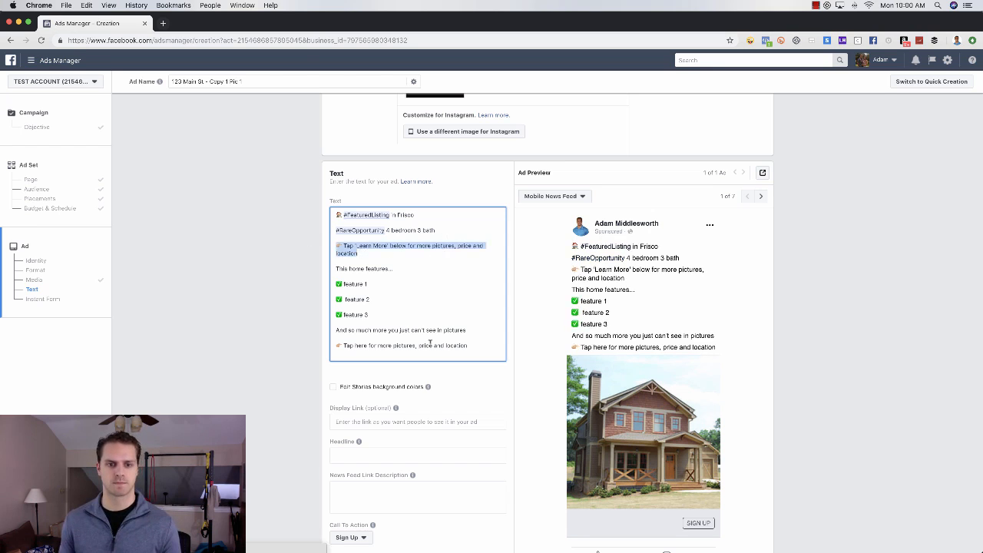
triple_click(432, 345)
key("super+v")
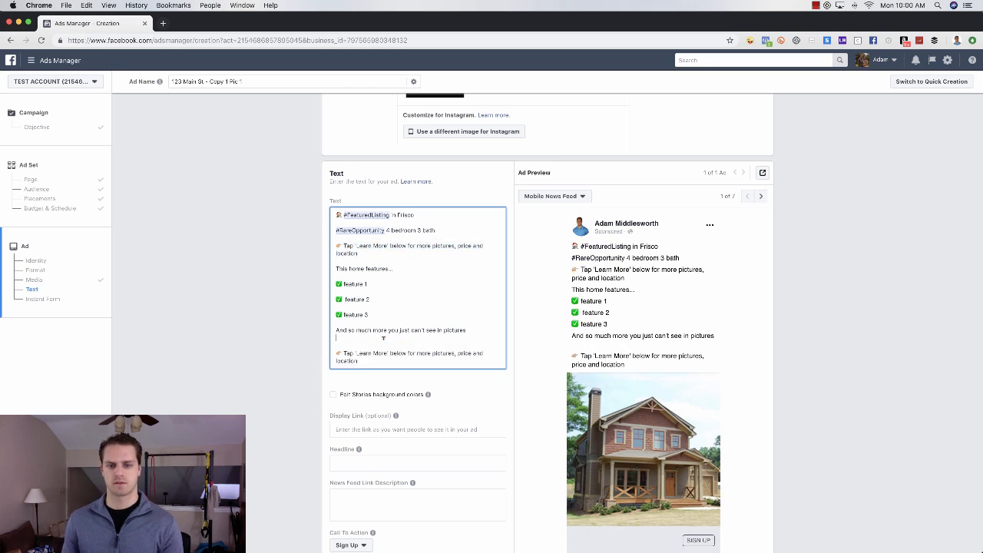
left_click(375, 338)
key("BackSpace")
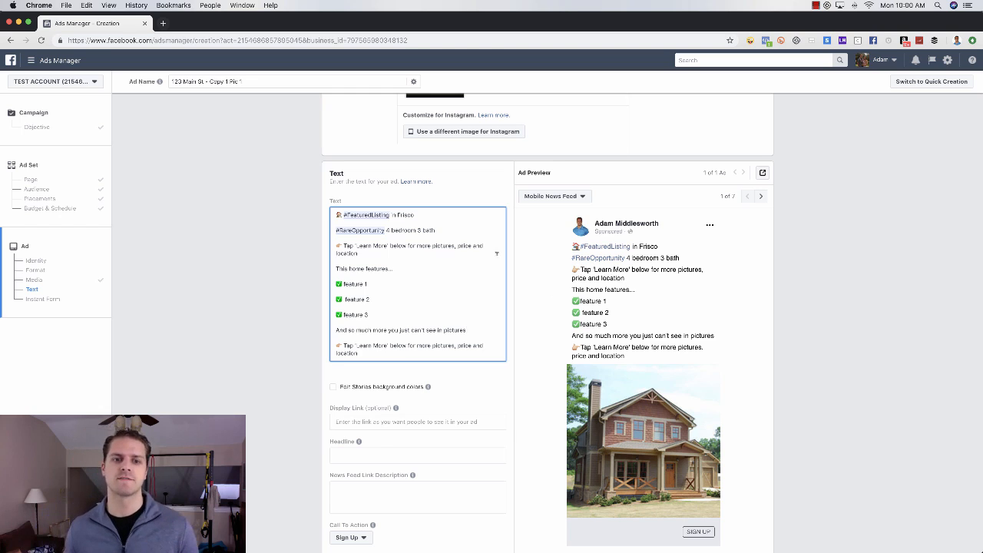
left_click_drag(343, 215, 394, 215)
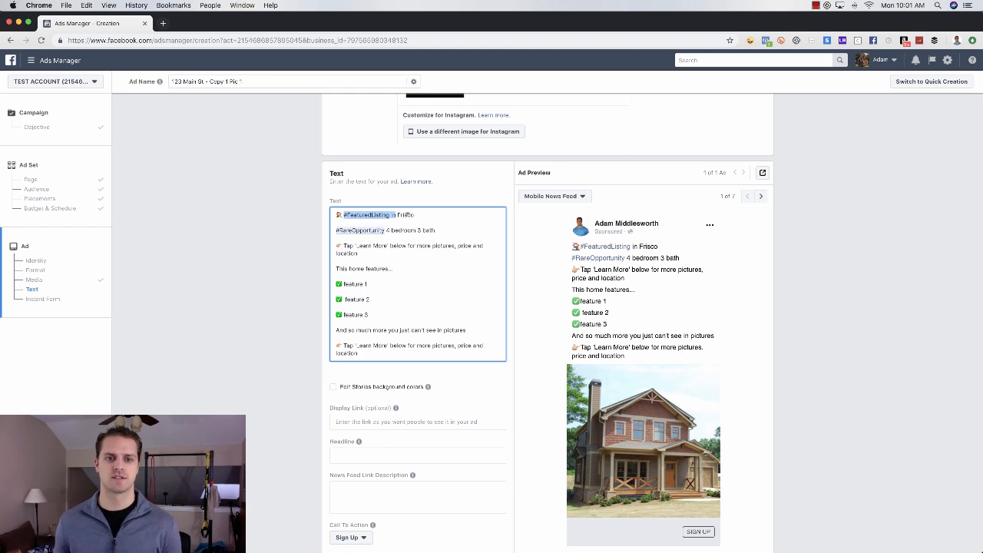
Step: Edit the first line after 'Frisco', typing the agent's name credit and trimming stray characters
left_click(414, 215)
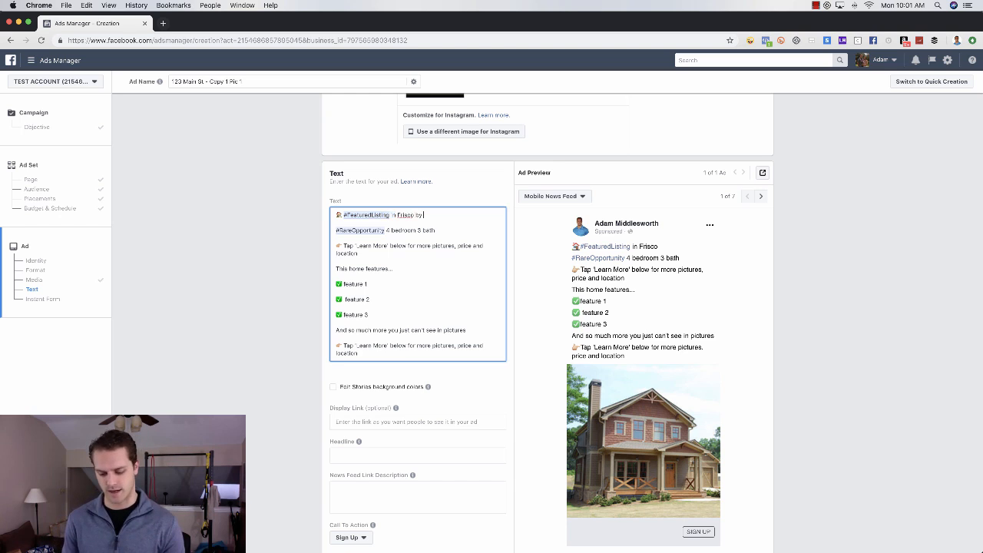
type("by")
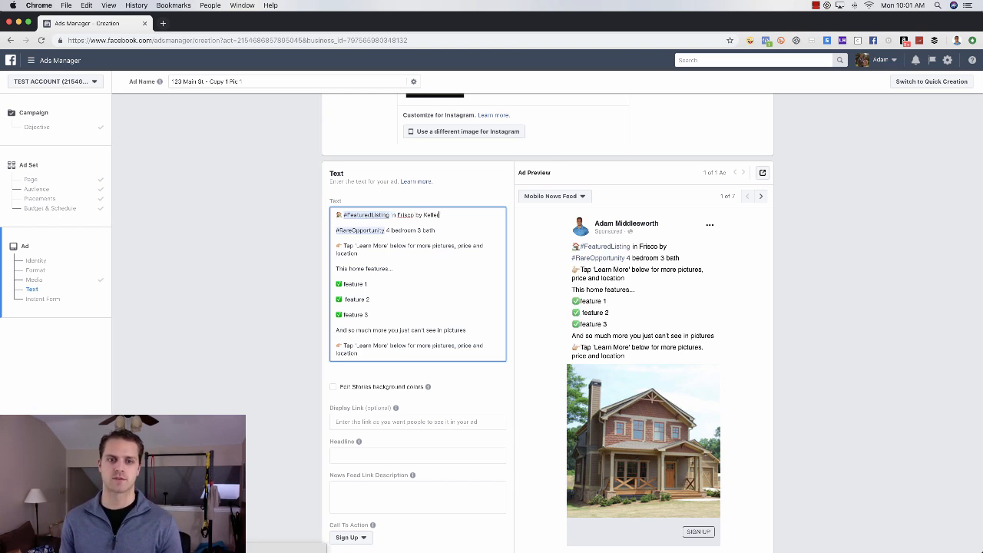
type(" Ke")
key("BackSpace")
key("BackSpace")
type("Ad")
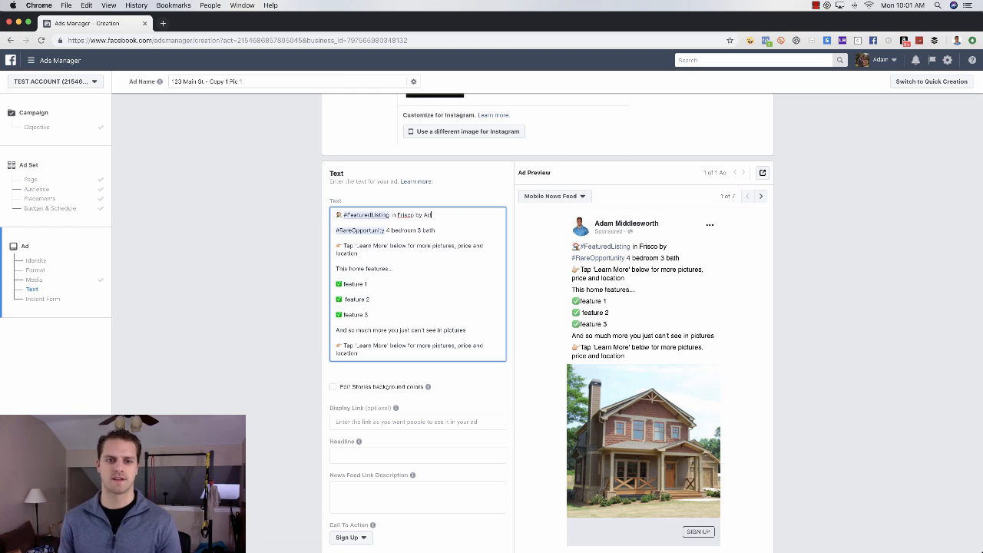
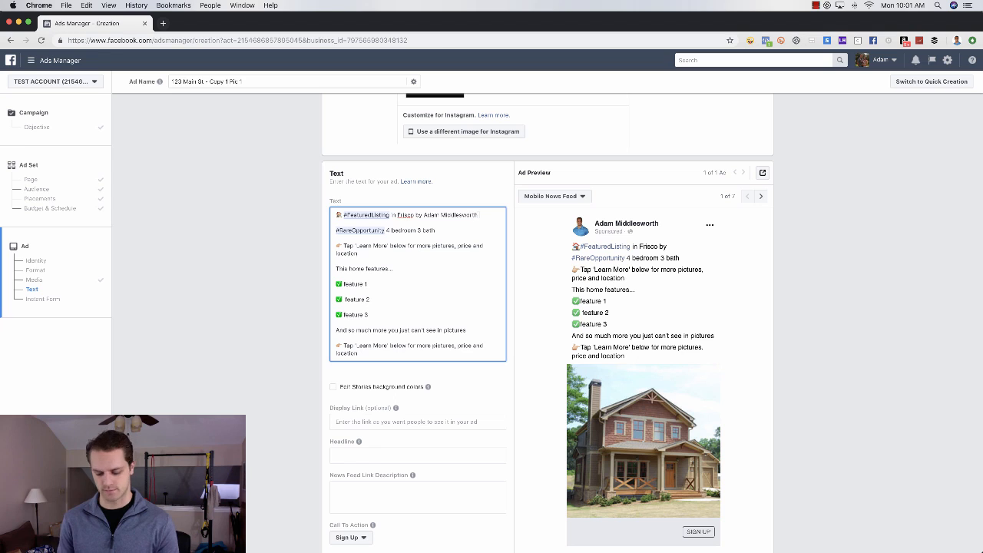
type(" Exp")
key("BackSpace")
key("BackSpace")
key("BackSpace")
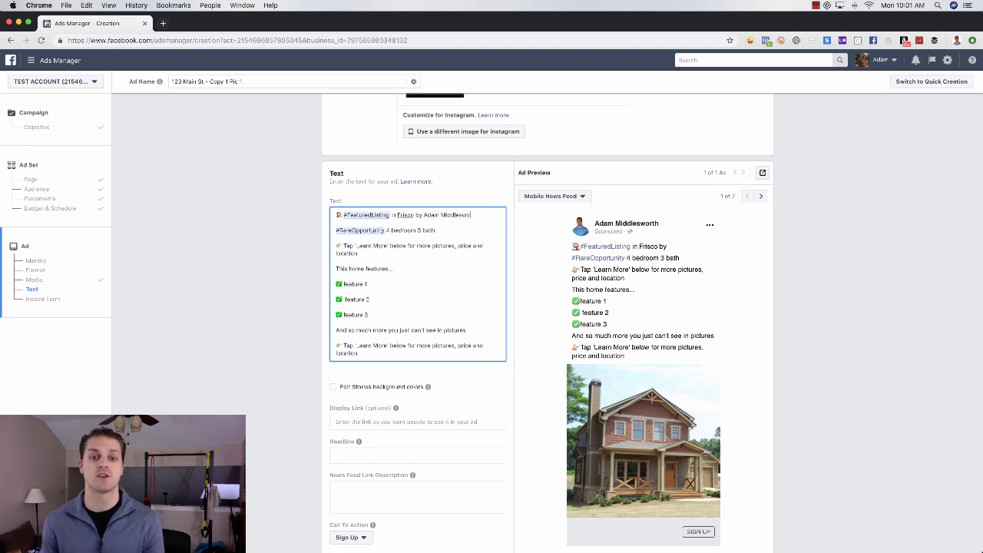
key("BackSpace")
key("BackSpace")
key("BackSpace")
key("BackSpace")
key("BackSpace")
key("BackSpace")
key("BackSpace")
key("BackSpace")
key("BackSpace")
key("BackSpace")
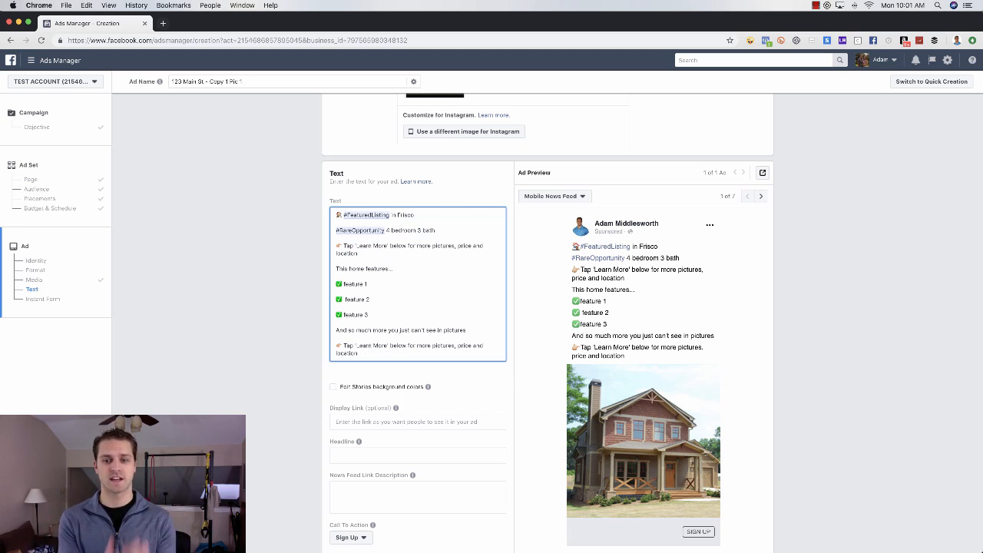
Step: Enter the headline 'Beautiful Home in Frisco - Check it out while you can!' and leave the link description blank
scroll(525, 361, "down", 5)
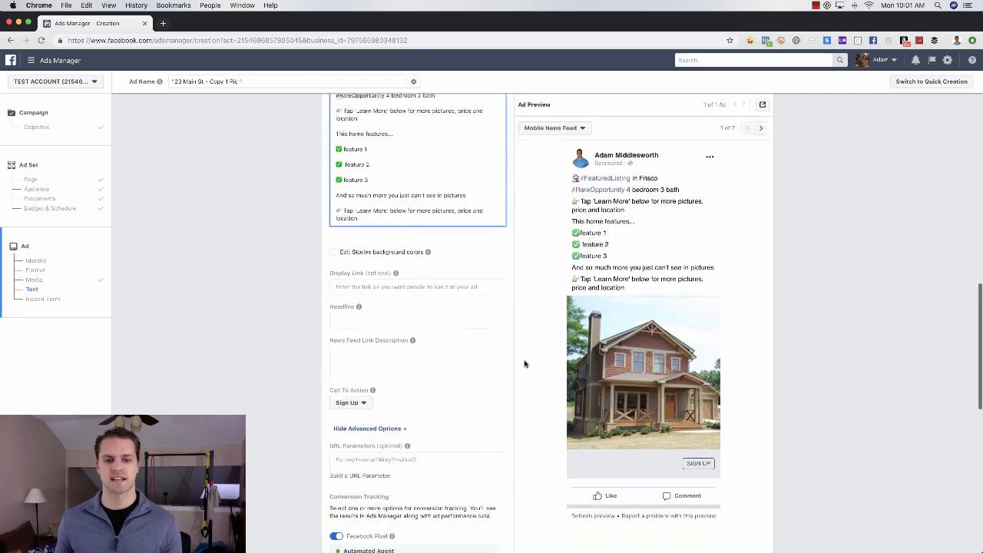
left_click(368, 284)
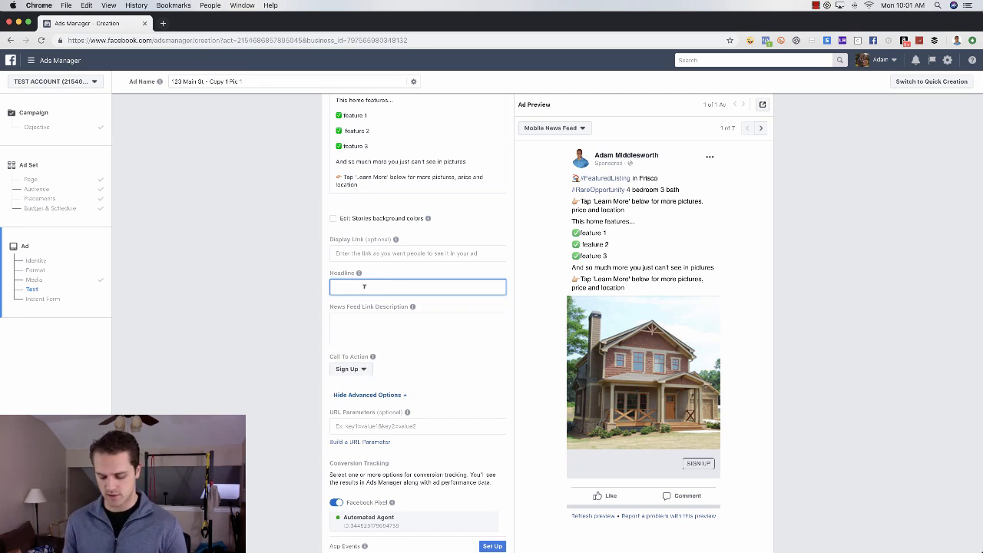
type("B")
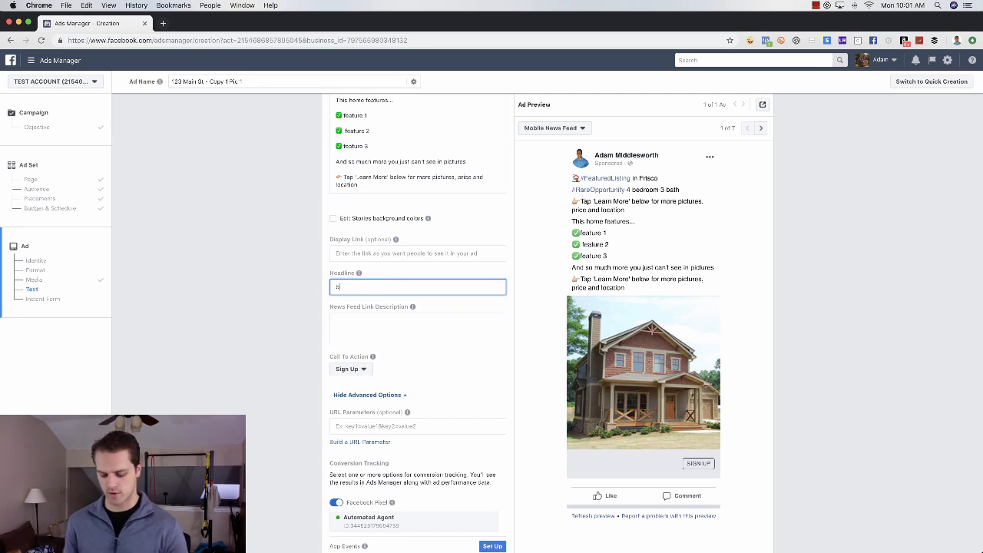
type("Beautiful")
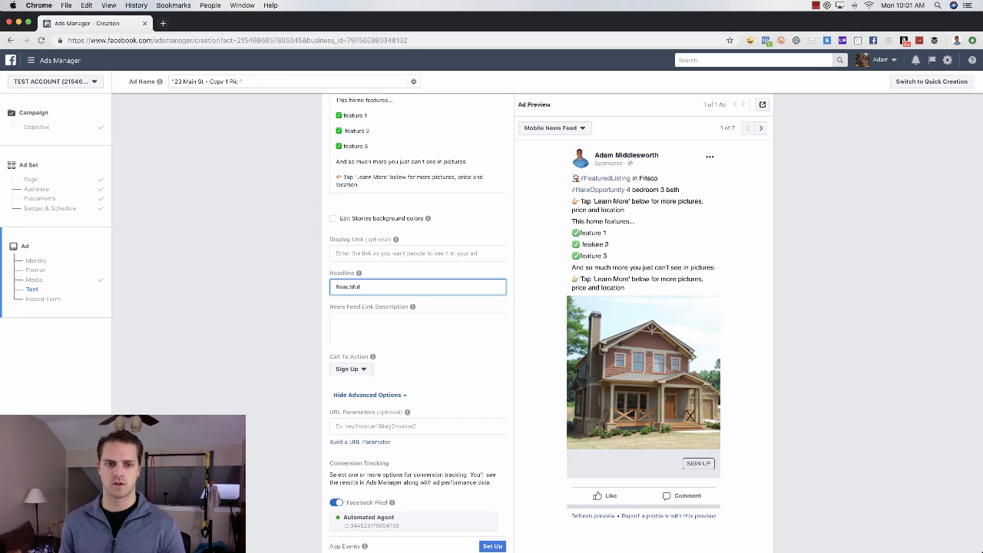
type(" Home in Frisco")
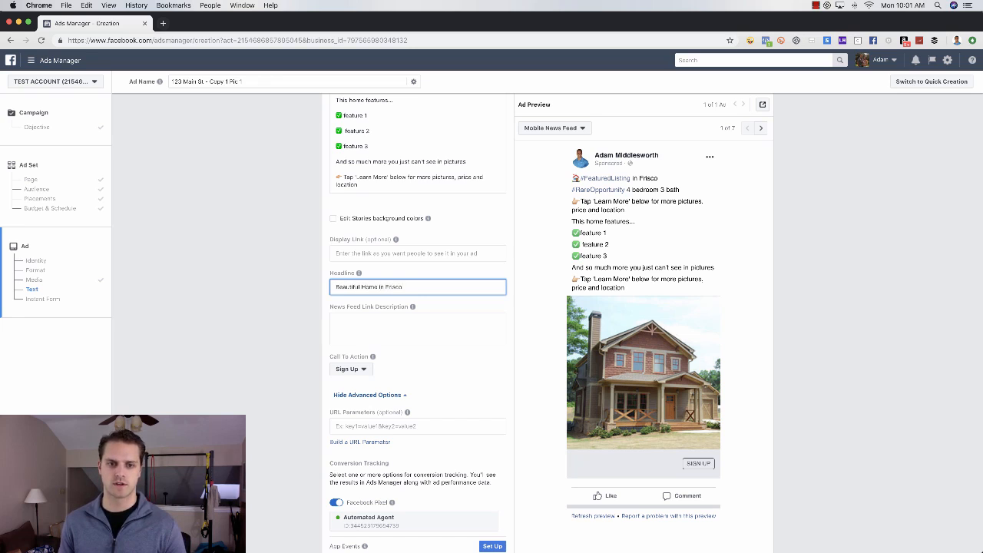
type(" - Cha")
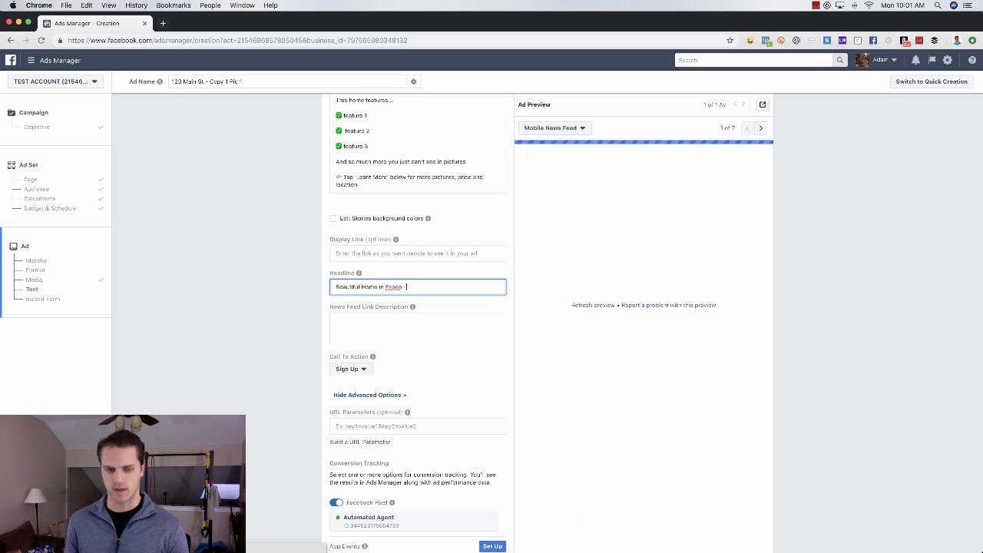
type("ck o")
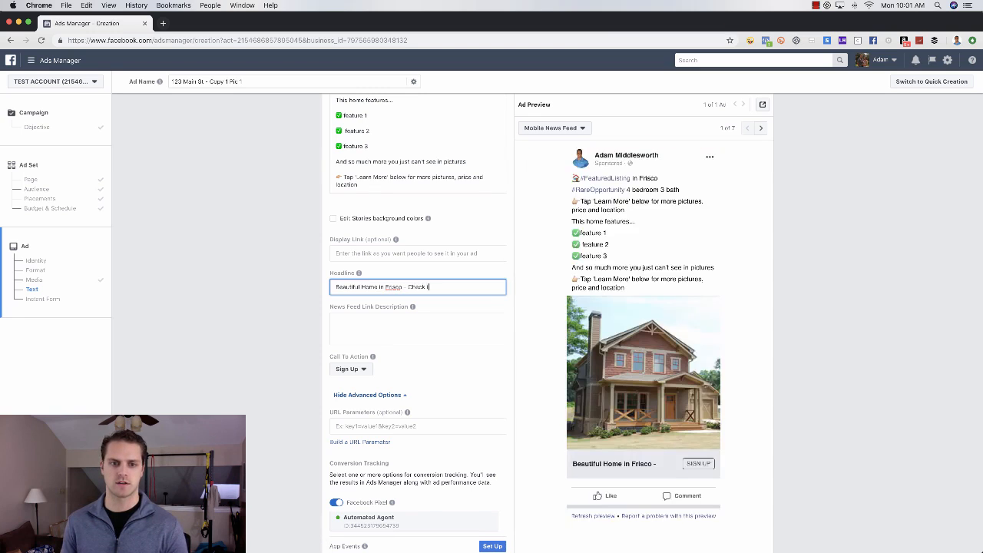
type("t out while you can!")
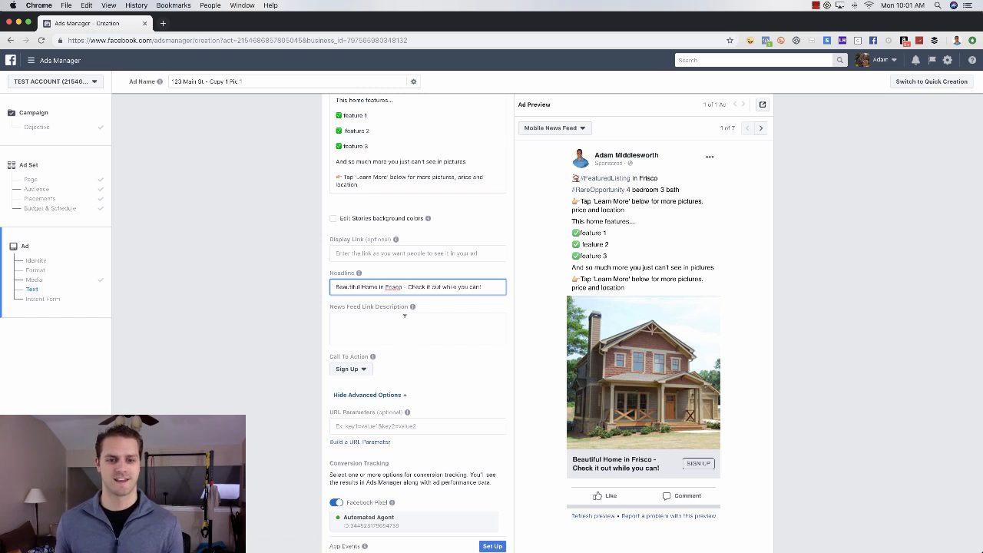
left_click(439, 320)
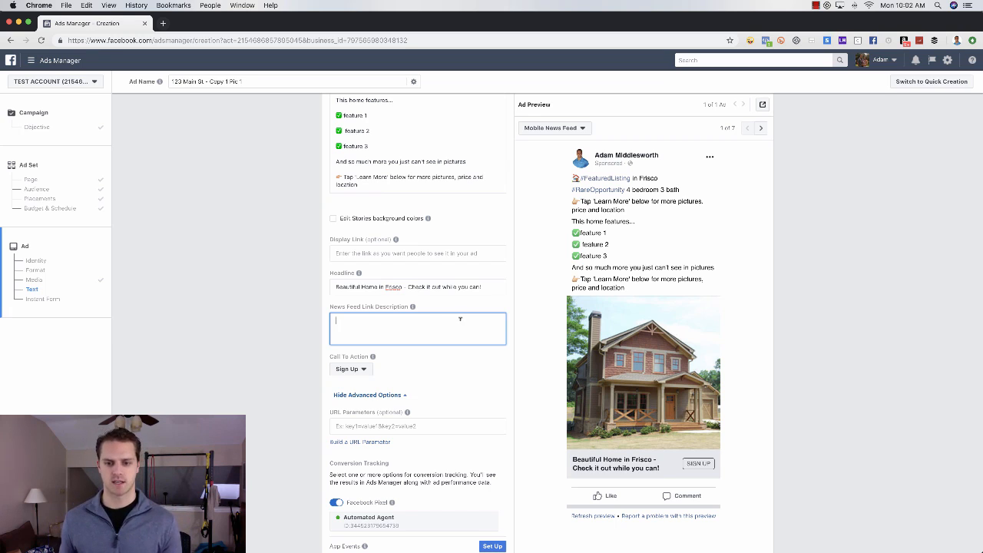
left_click(407, 381)
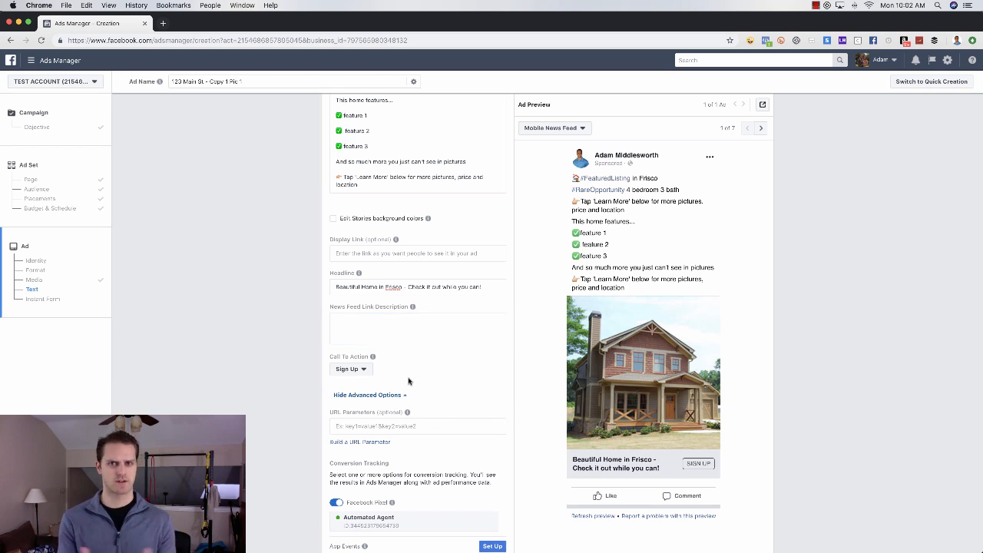
Step: Switch the call-to-action button to Learn More and scroll down to the Instant Form section
left_click(368, 374)
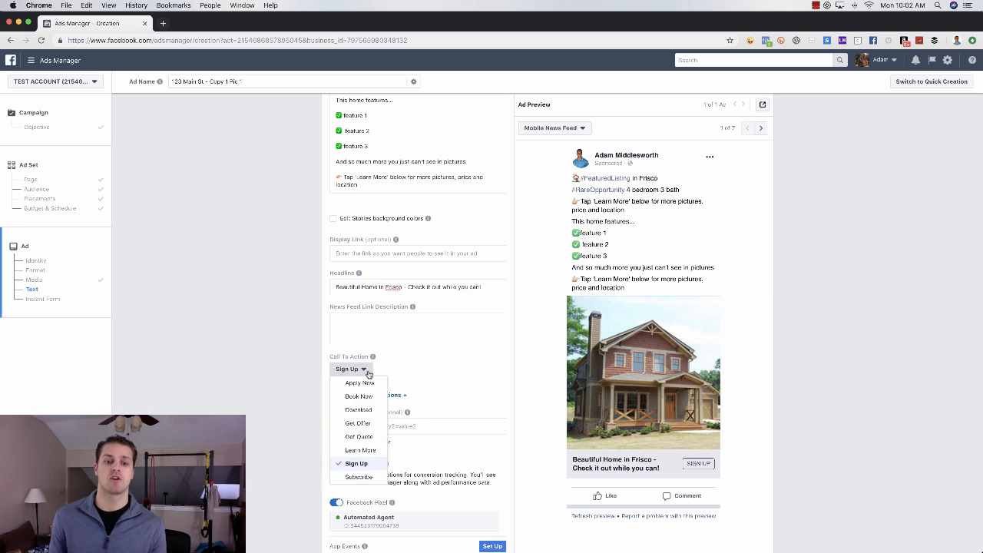
left_click(365, 450)
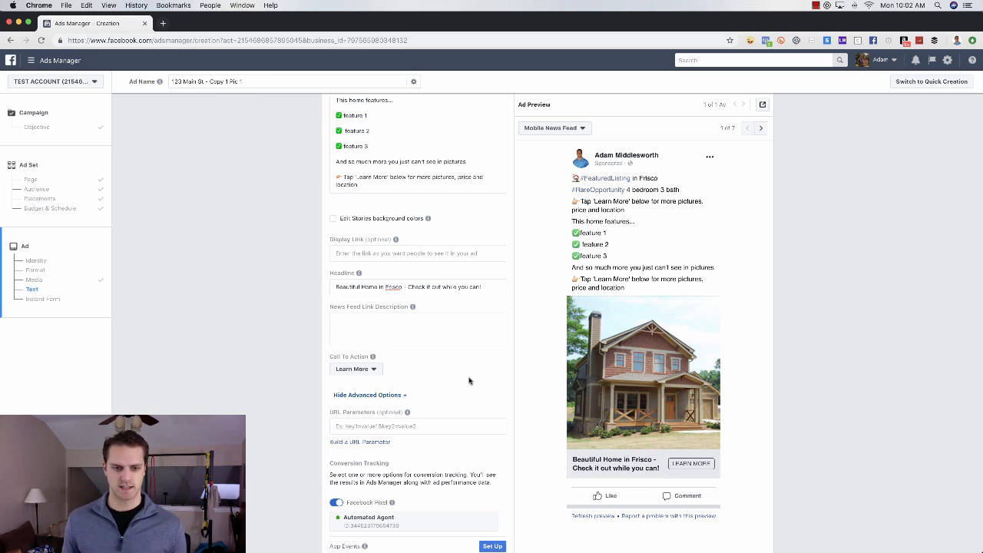
scroll(499, 384, "down", 10)
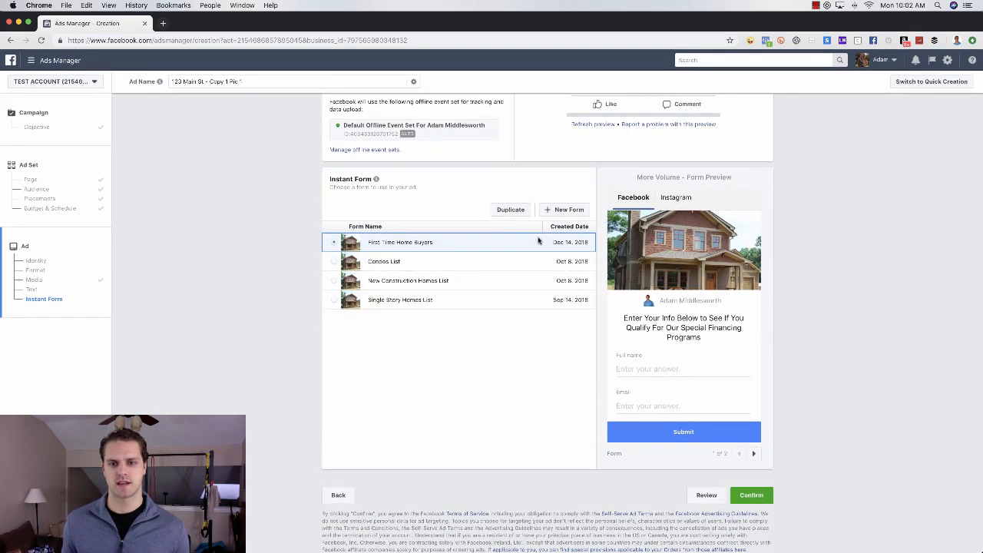
Step: Duplicate the First Time Home Buyers form and name the copy '123 Main St'
left_click(509, 210)
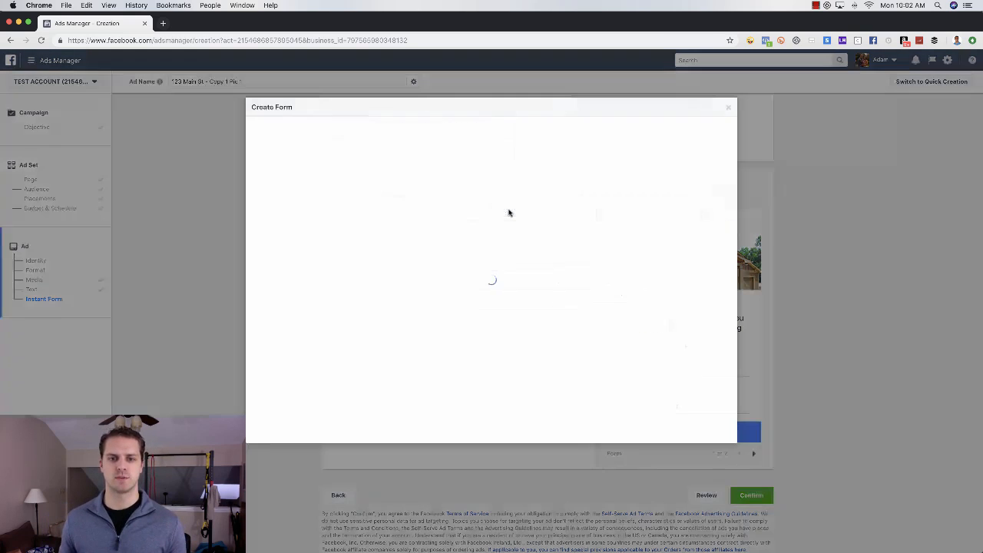
left_click(352, 129)
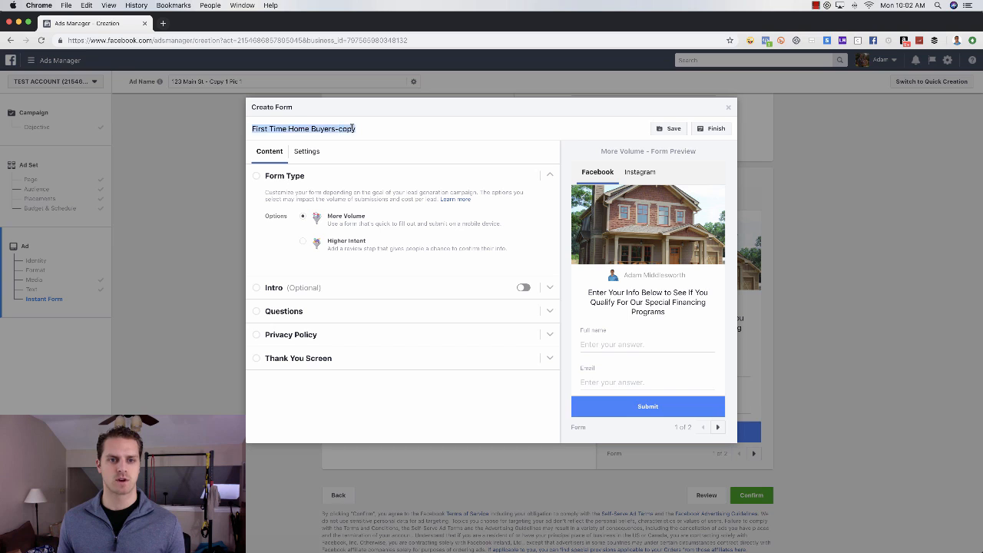
type("123 Main St")
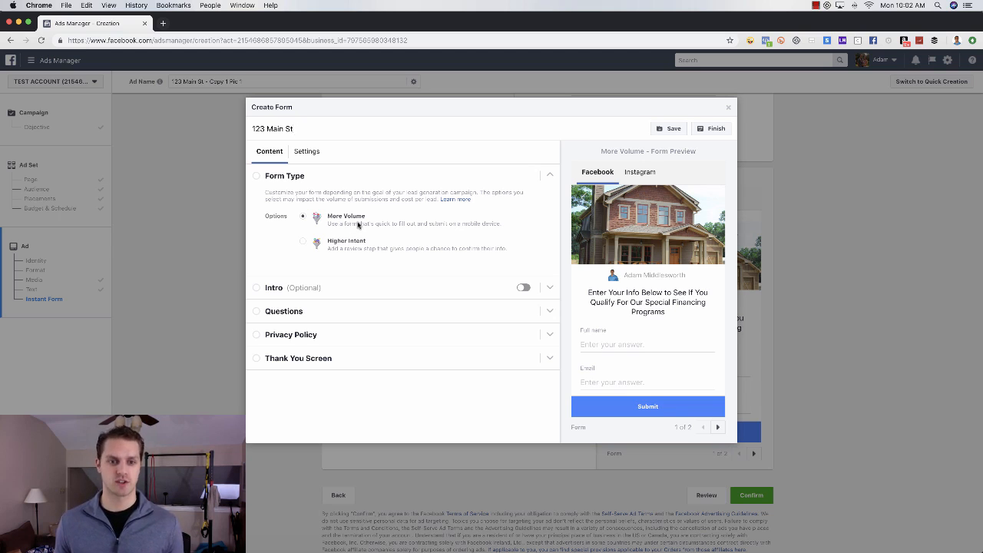
Step: Try the Higher Intent form type, then go back to More Volume
left_click(304, 244)
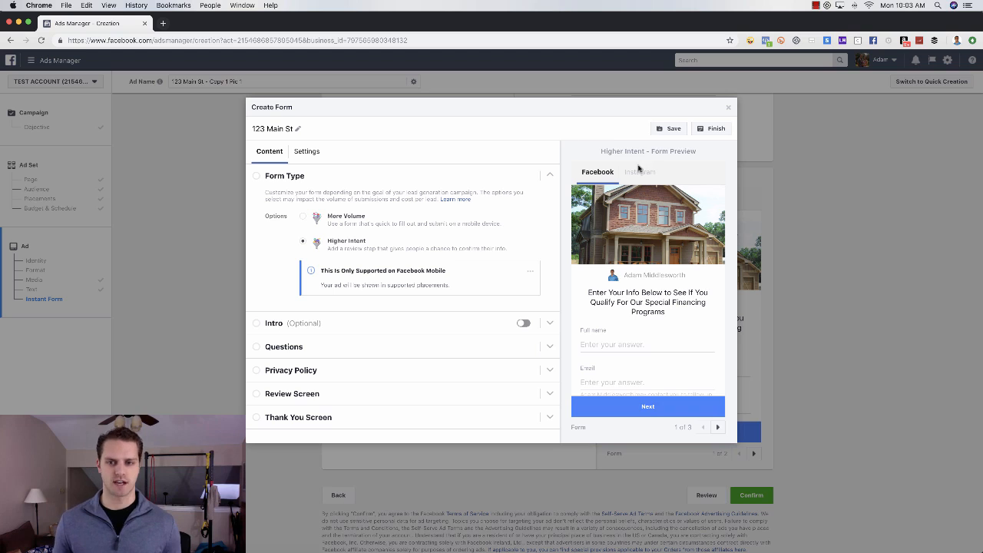
mouse_move(638, 173)
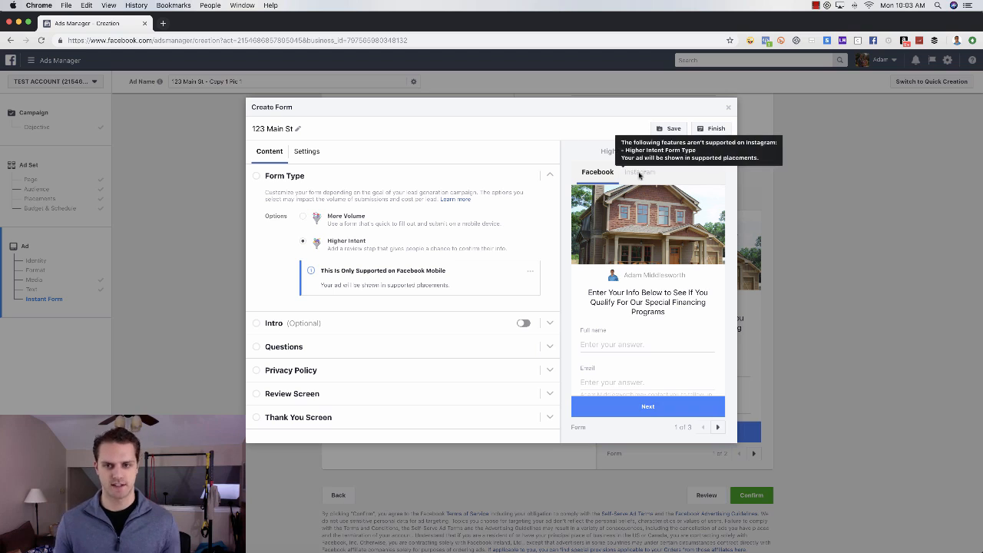
left_click(303, 219)
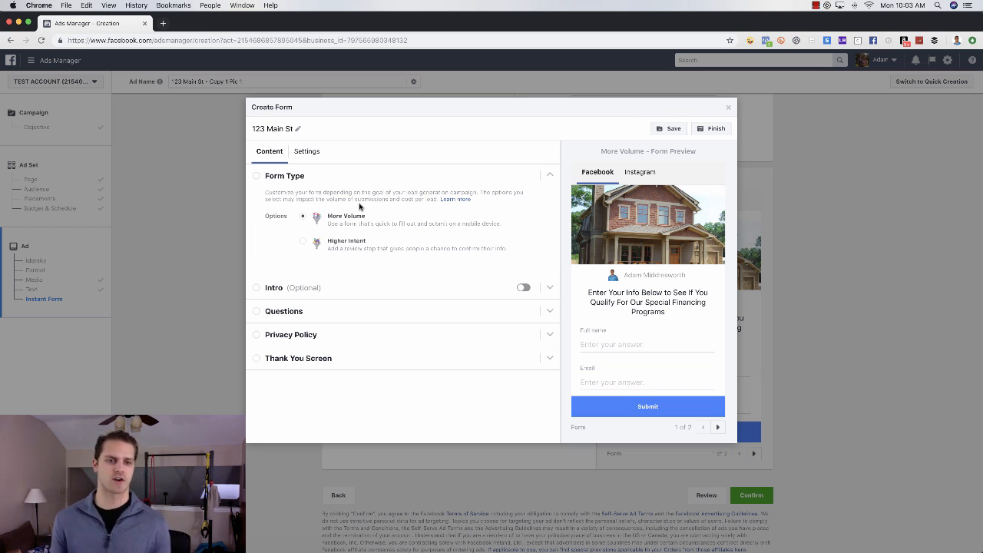
Step: Set the questions headline to 'Get Instant Access to more pictures, price and location of this home by entering your info below!'
left_click(364, 313)
triple_click(372, 254)
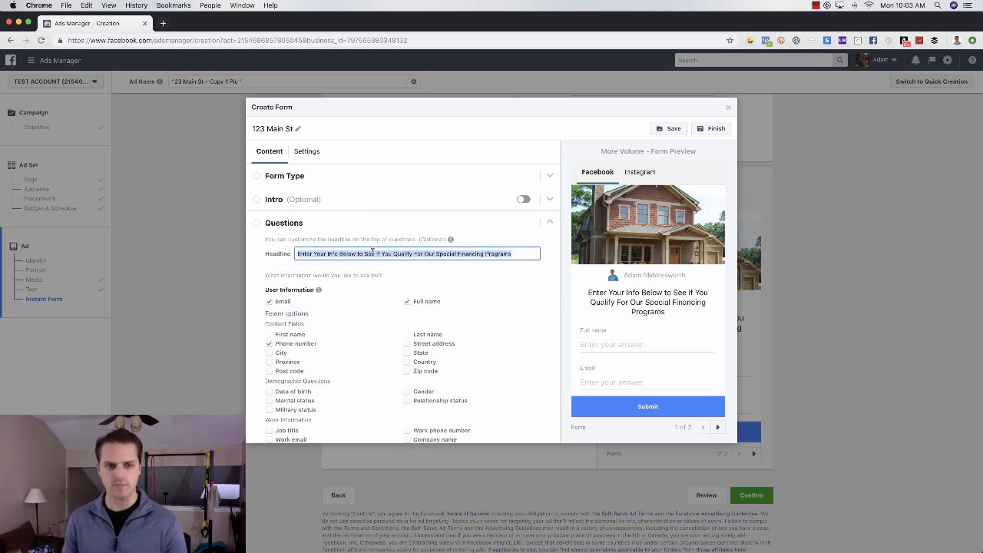
type("Get Instant G")
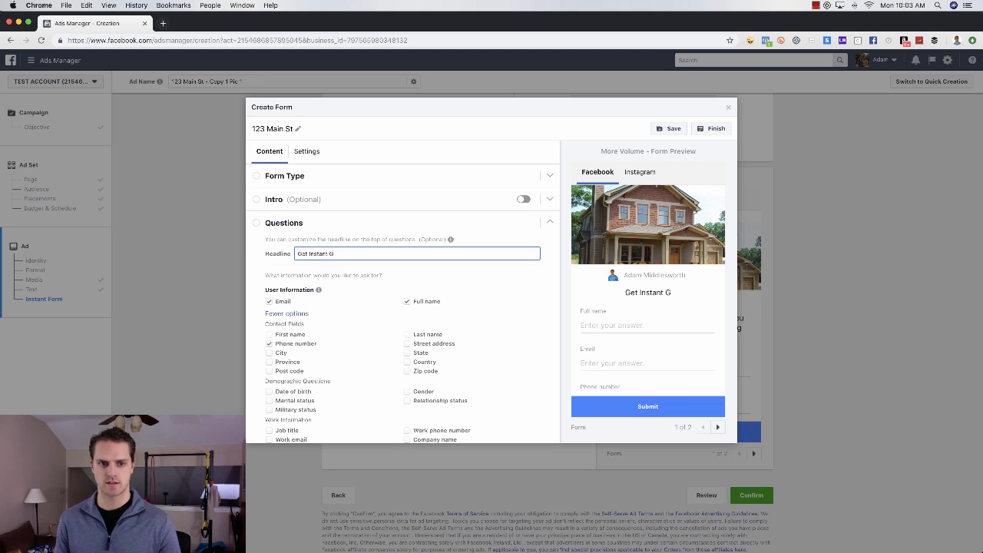
key("BackSpace")
type("Access to t")
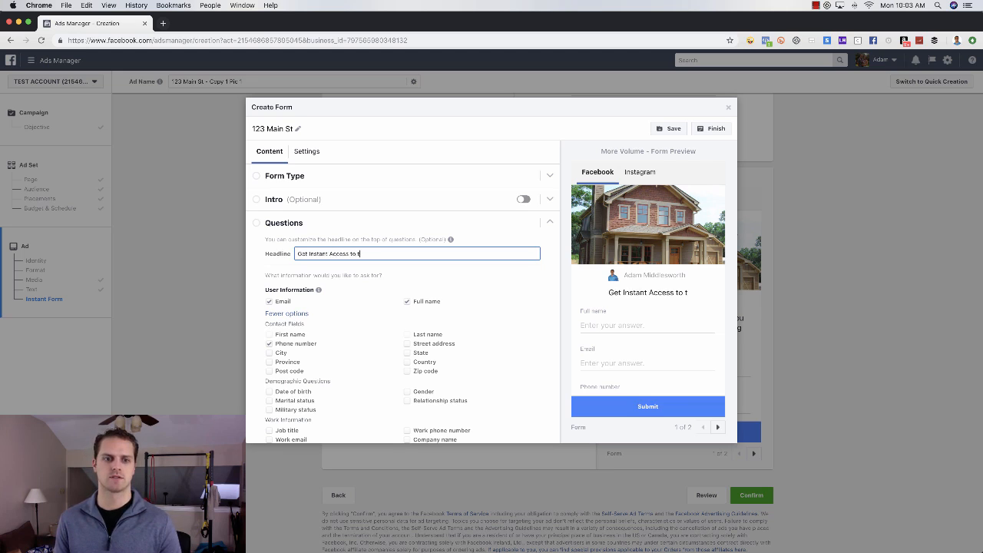
key("BackSpace")
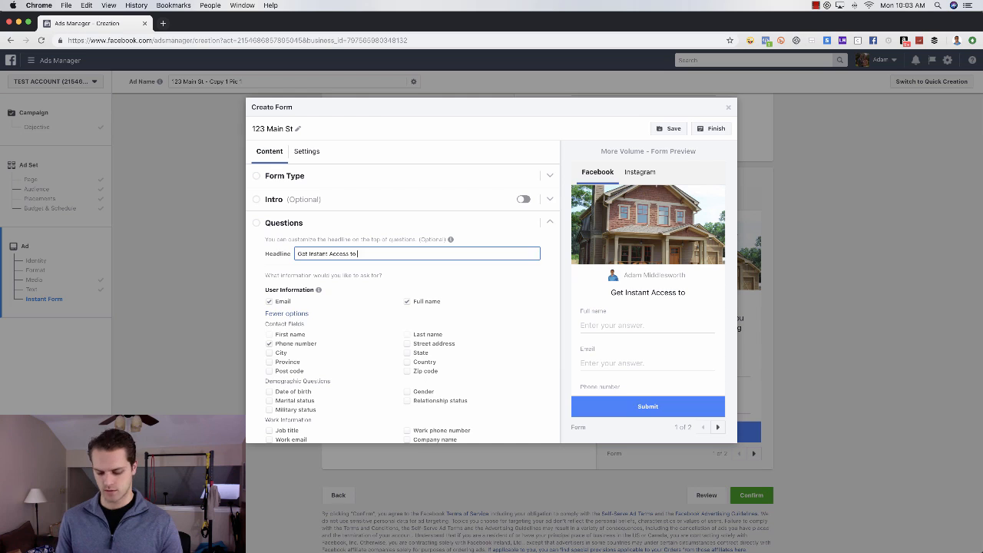
type("more pictur")
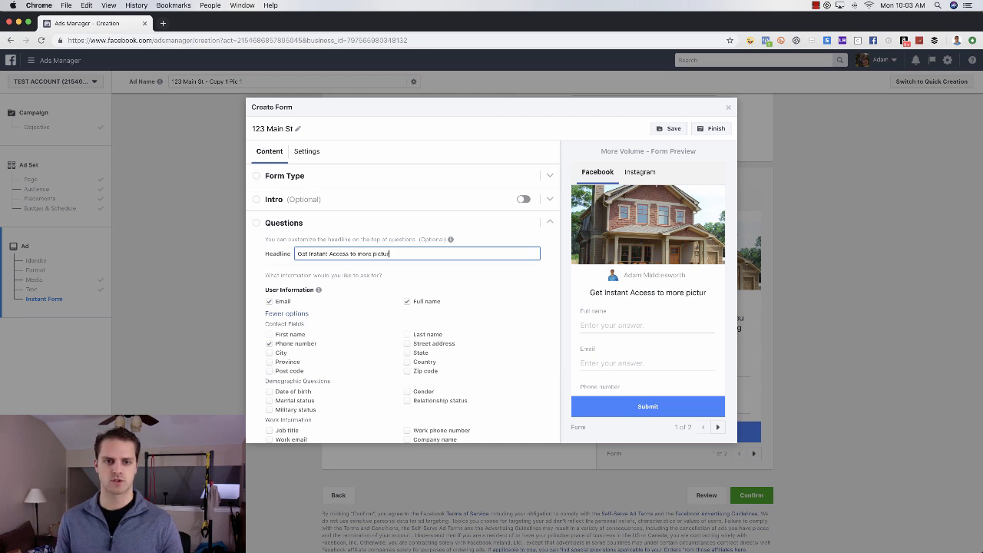
type("es, price and location")
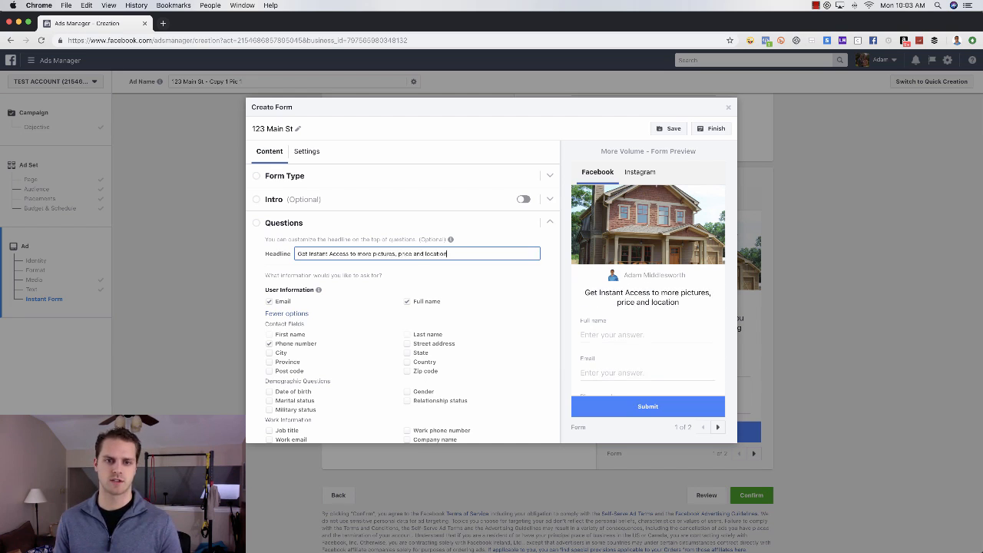
type(" of this h")
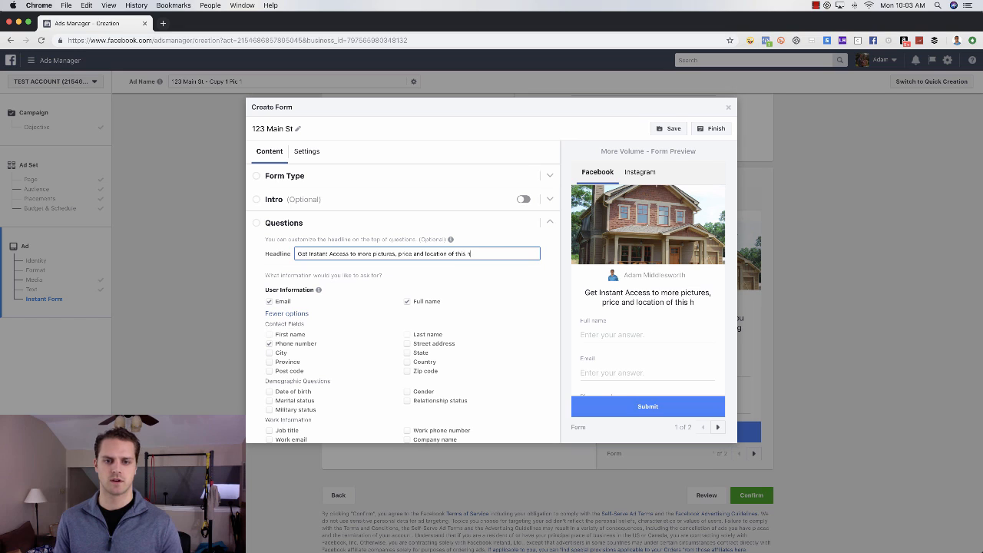
type("ome by enter")
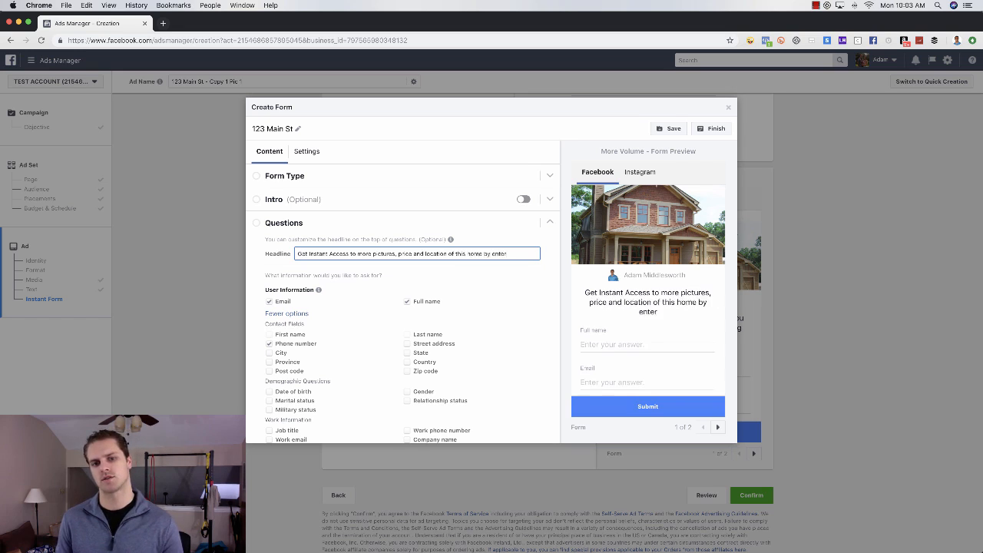
type("ing your info below!")
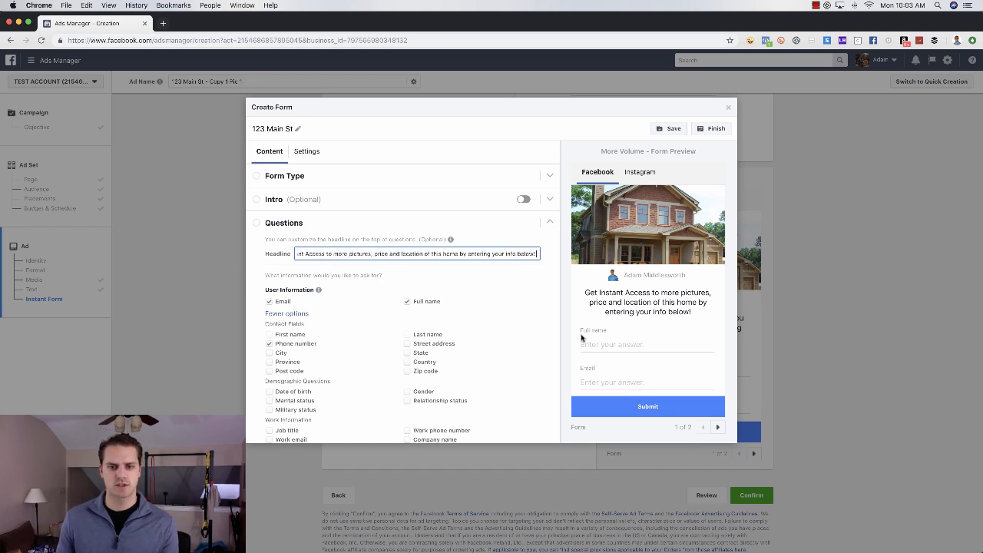
scroll(583, 338, "down", 2)
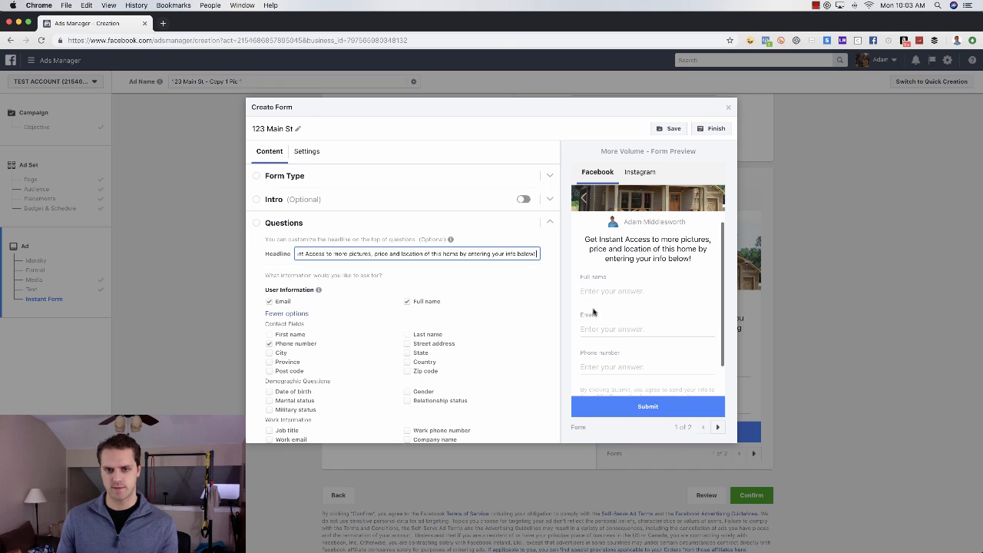
Step: Reorder the contact questions to Full name, Email, then Phone number
left_click(269, 305)
left_click(268, 343)
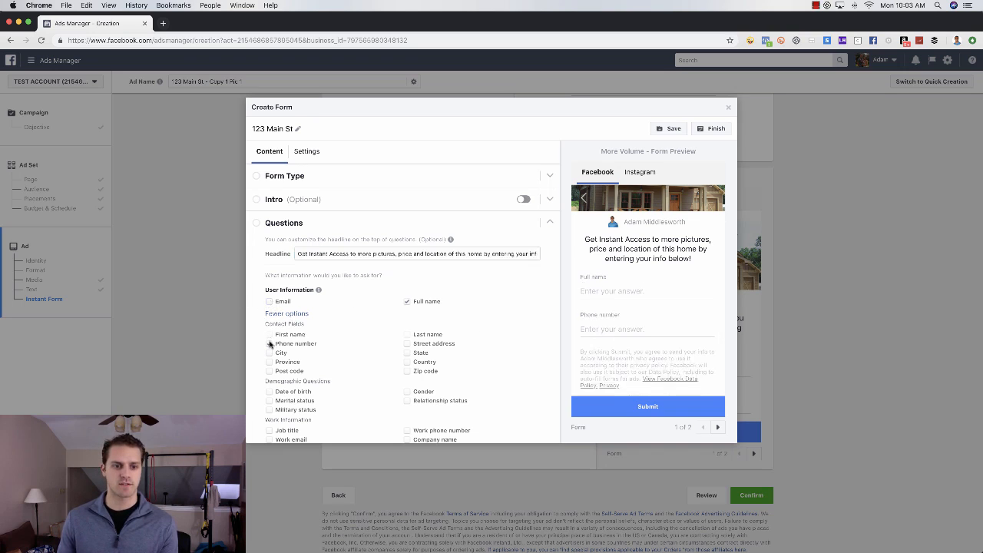
left_click(406, 301)
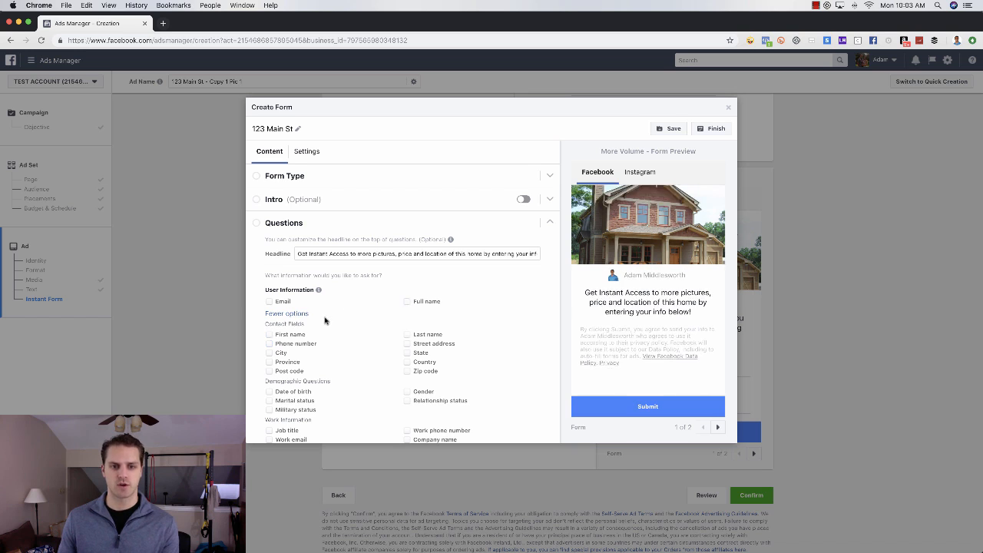
left_click(407, 302)
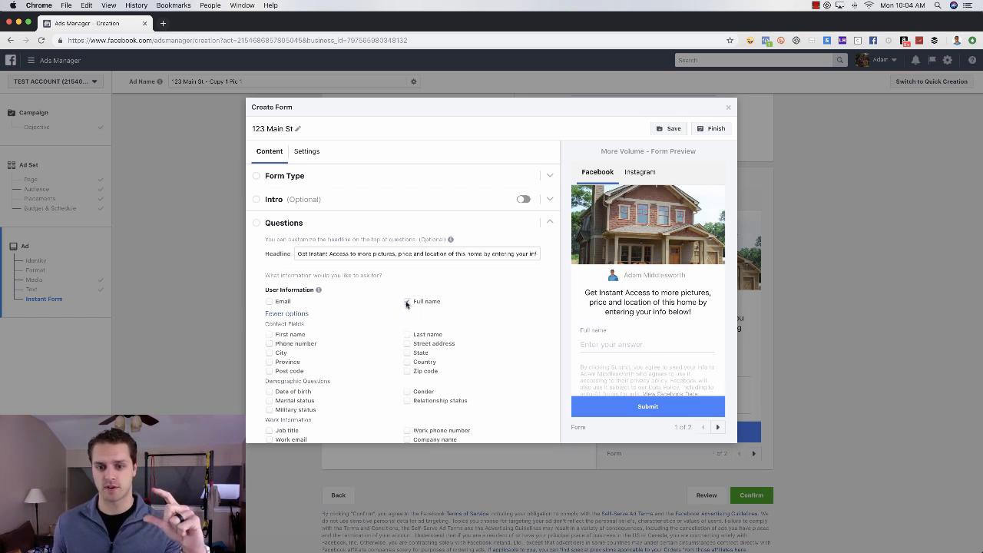
left_click(270, 302)
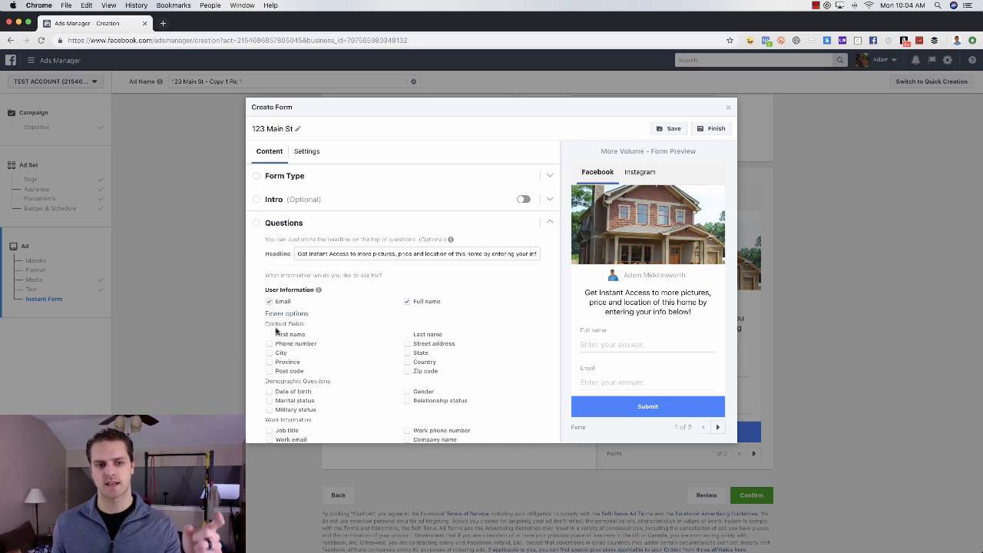
left_click(270, 344)
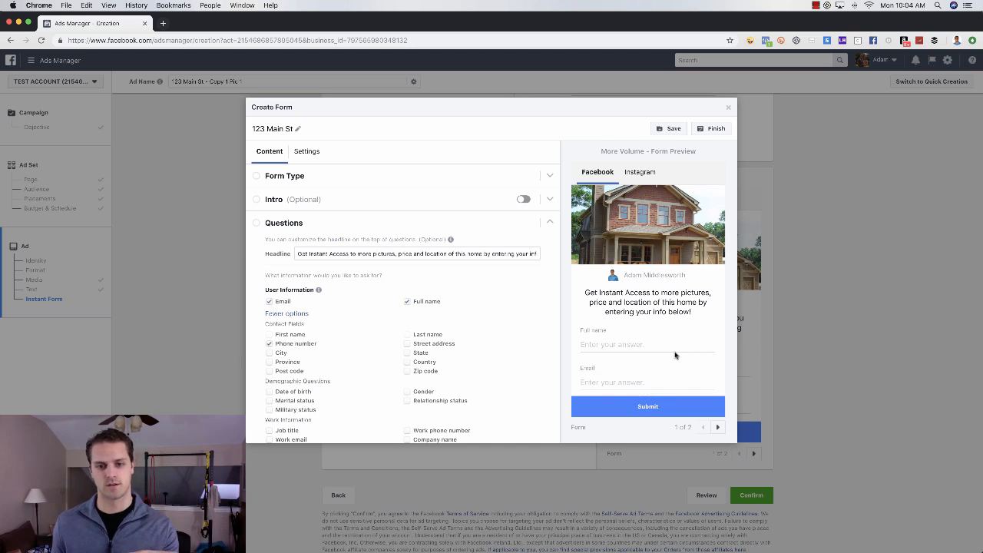
Step: Scroll down and expand the Privacy Policy settings
scroll(676, 357, "down", 2)
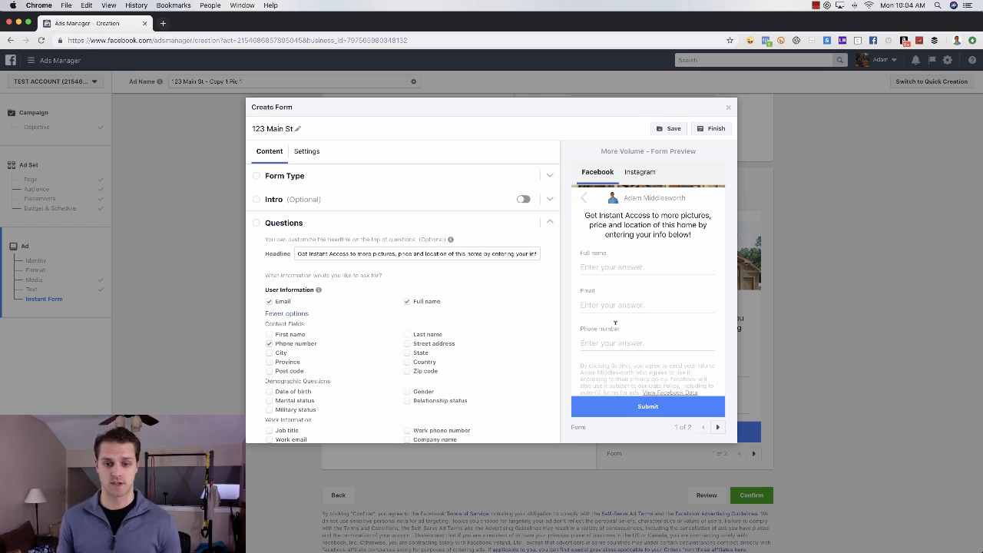
scroll(500, 345, "down", 5)
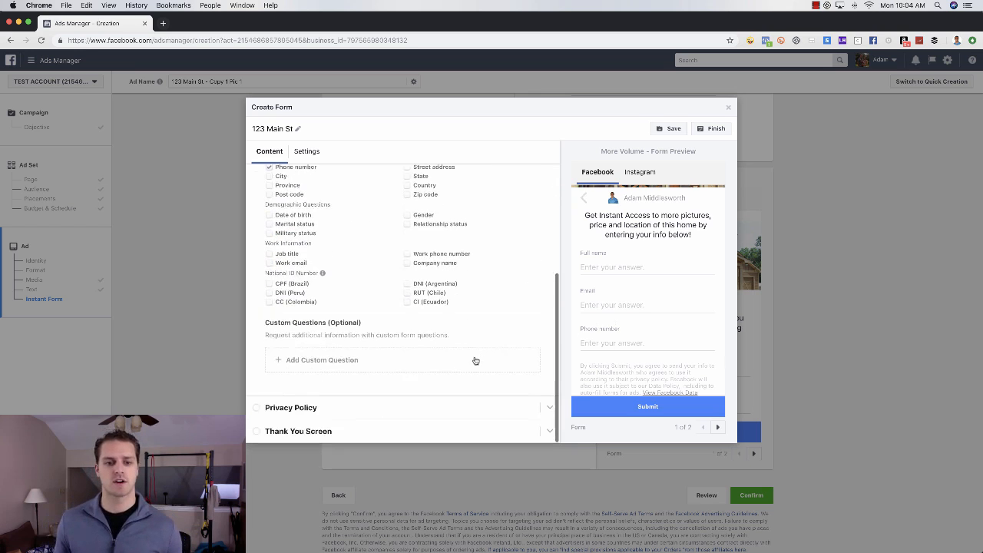
left_click(403, 408)
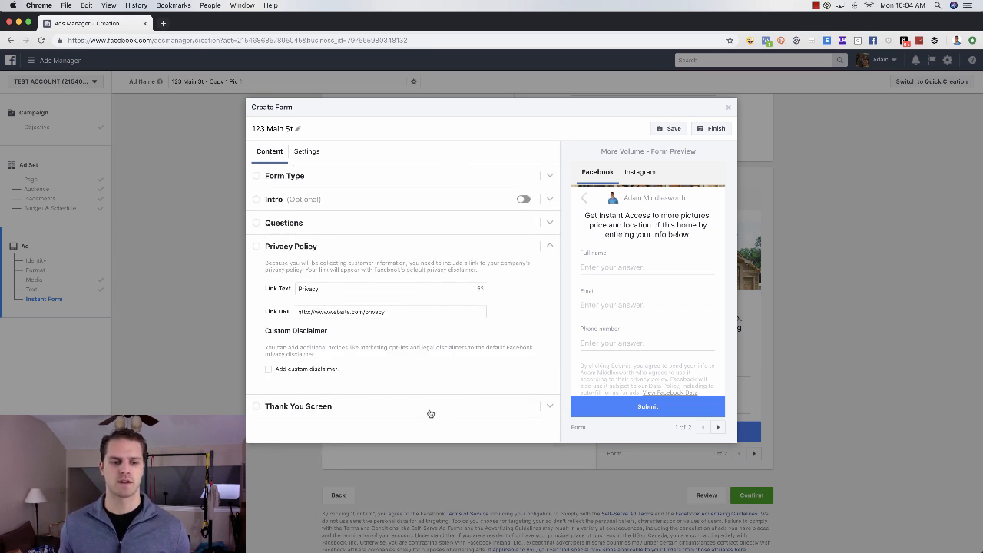
Step: Expand the Thank You Screen and replace its headline with 'Thanks we'll send the info BUT WAIT ONE MORE STEP'
left_click(430, 412)
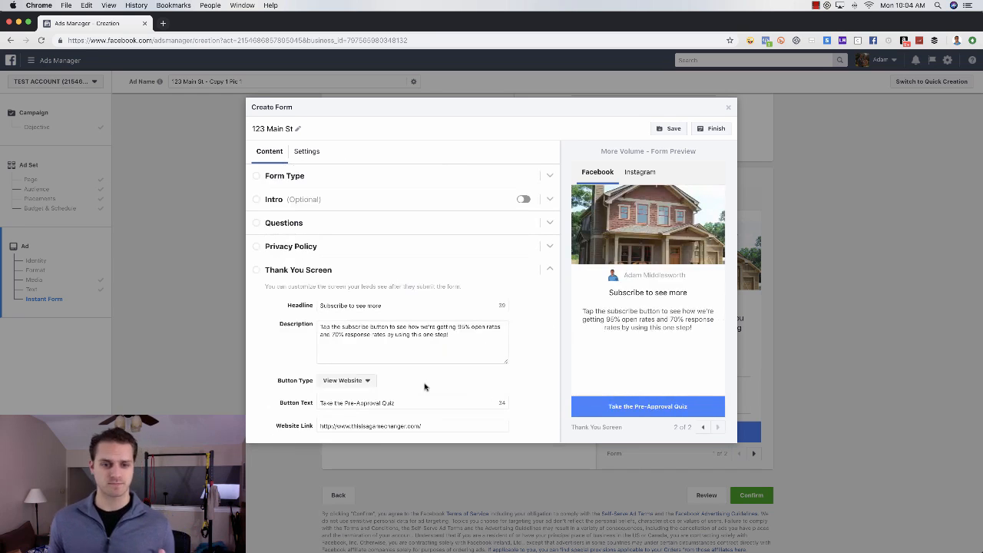
left_click_drag(396, 305, 318, 305)
key("BackSpace")
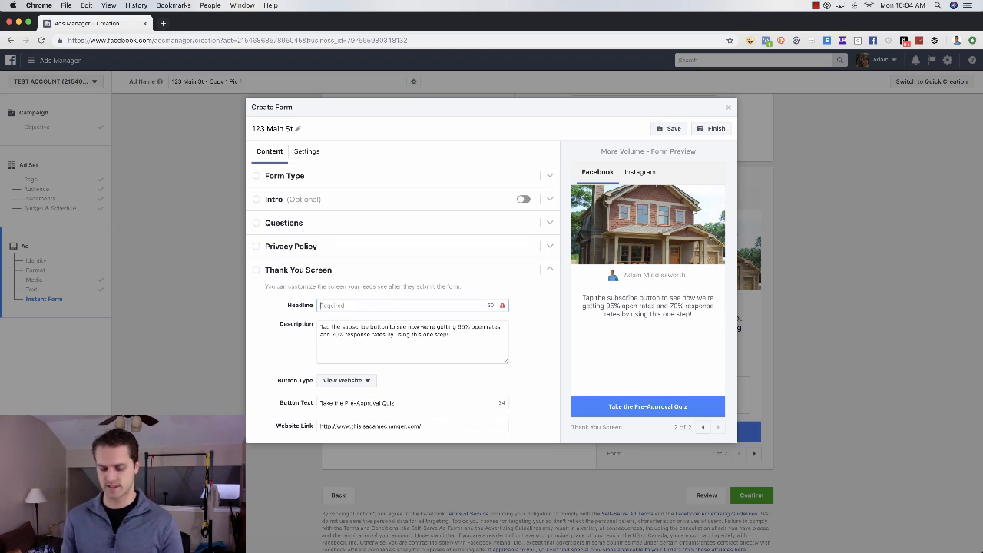
type("Thanks")
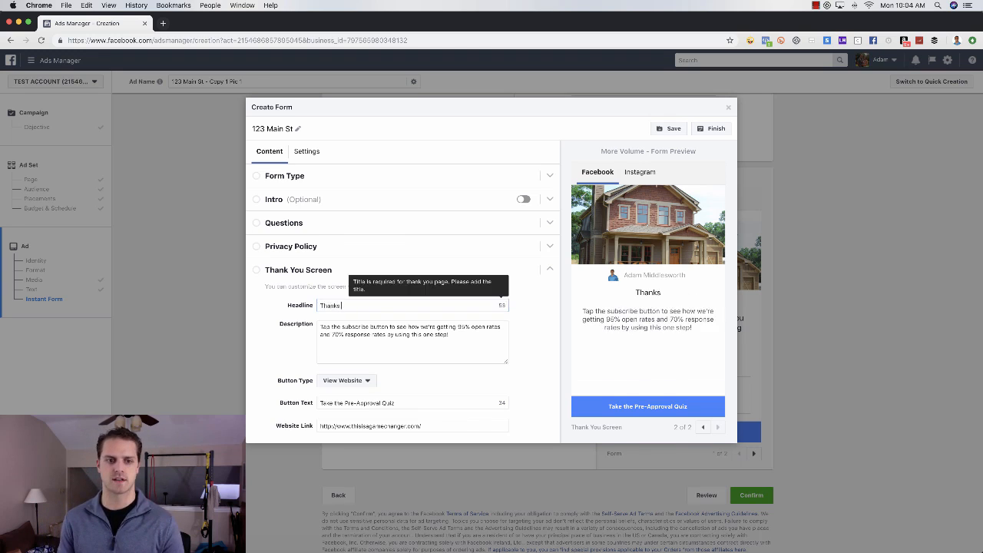
type(" we'll s")
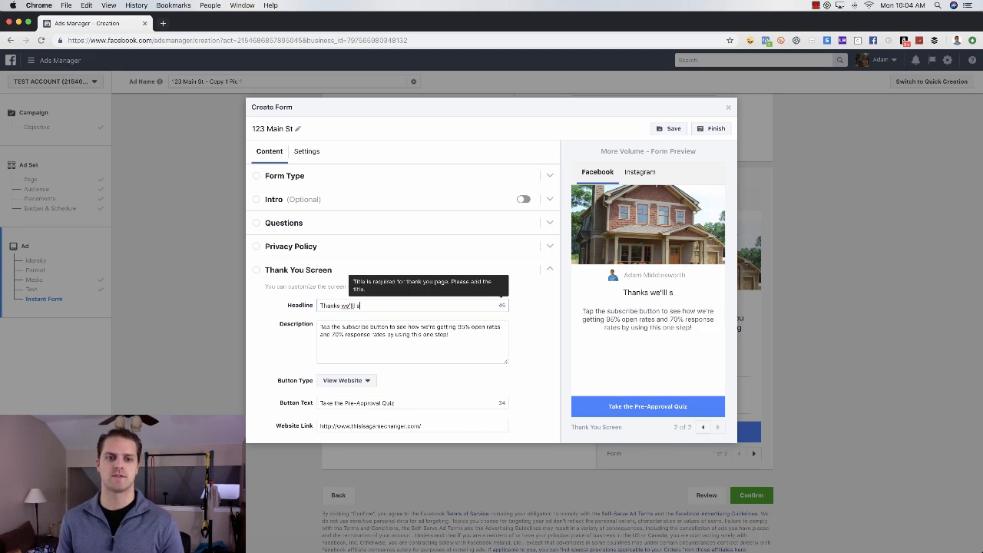
type("end the info")
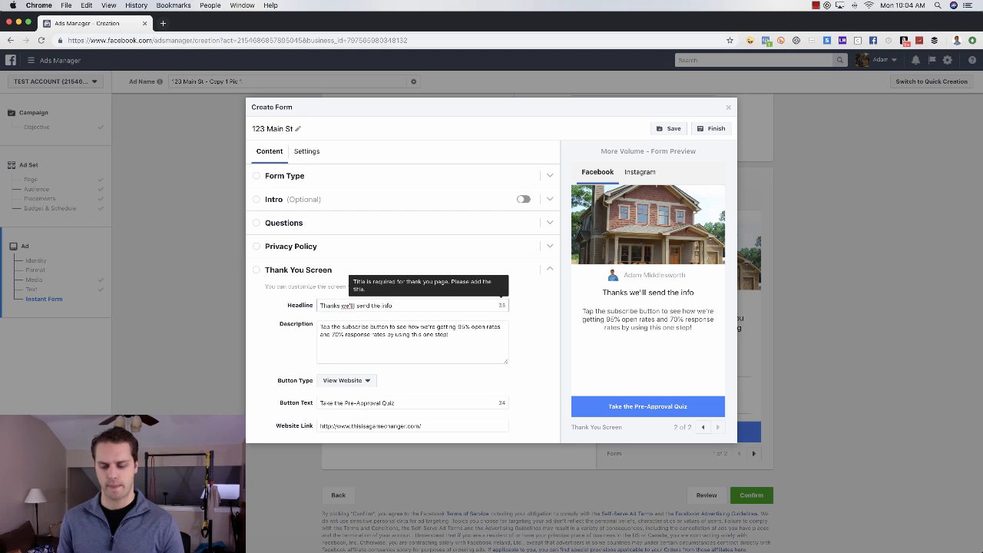
type(" BUT WAIT O")
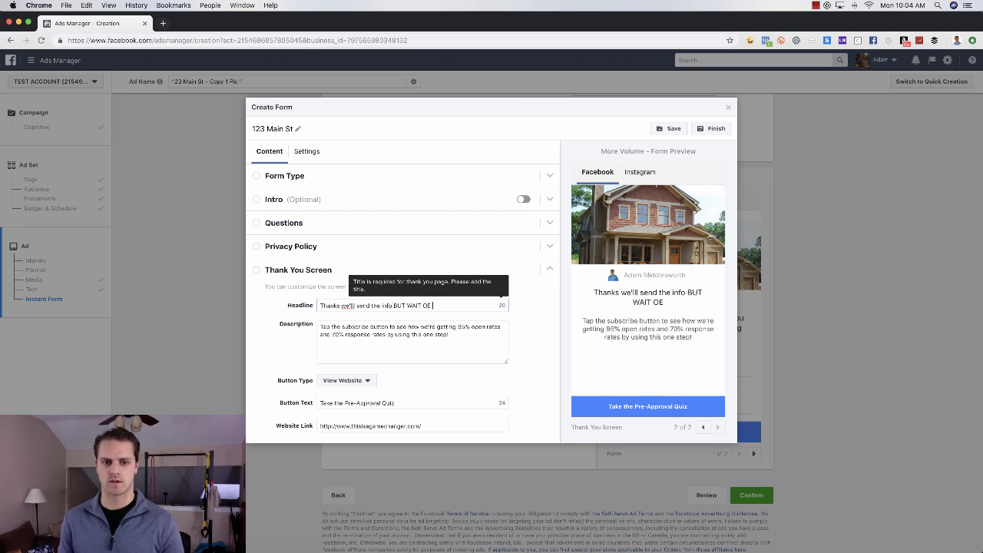
type("NE MORE STEP")
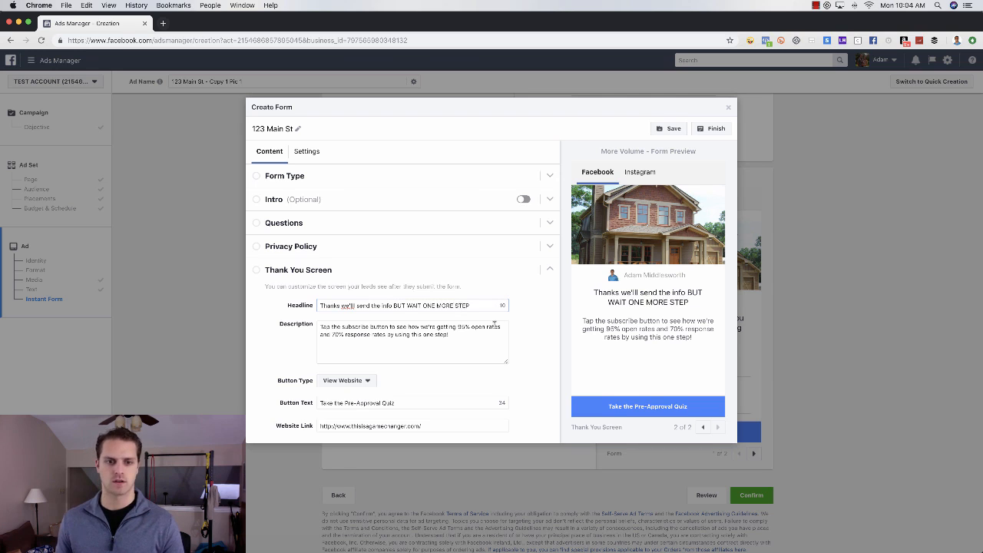
Step: Replace the thank-you description with the special-financing text, correcting the 'spcial' typo to 'special'
key("Tab")
key("super+a")
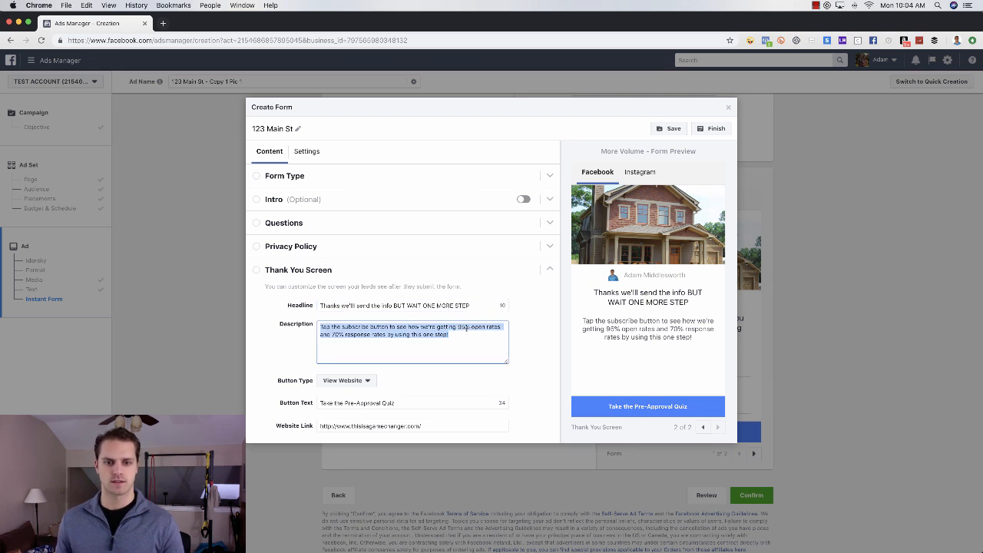
type("See if you qu")
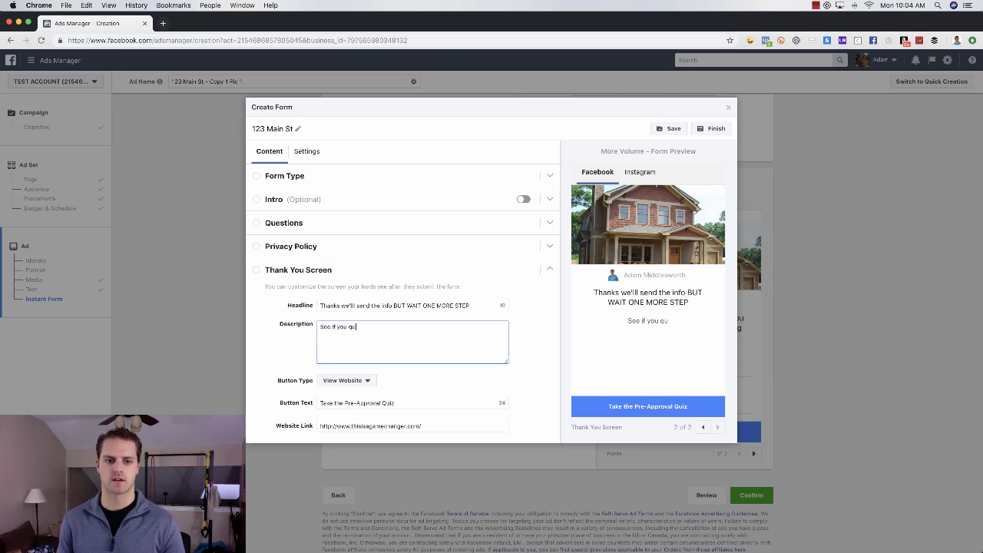
type("alify for our spc")
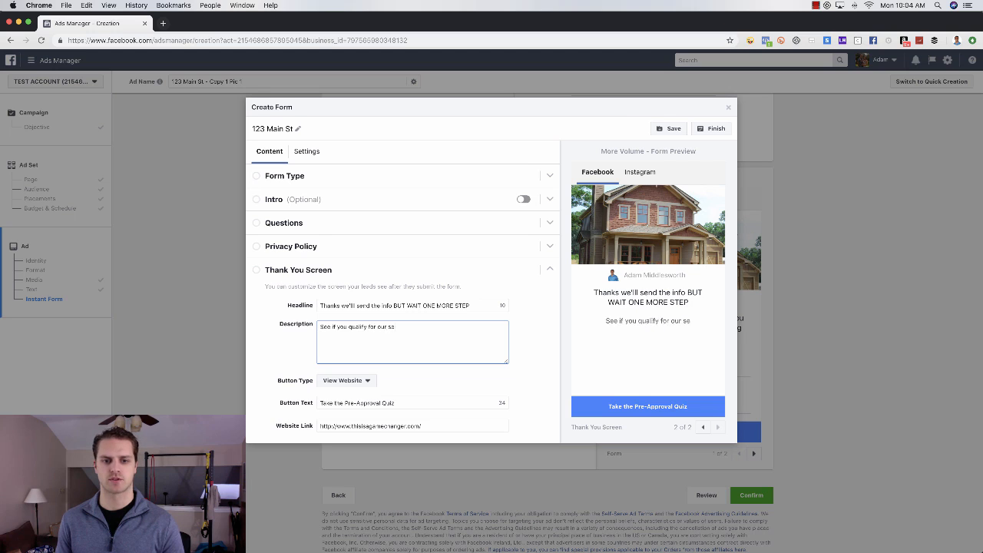
type("ial financing ")
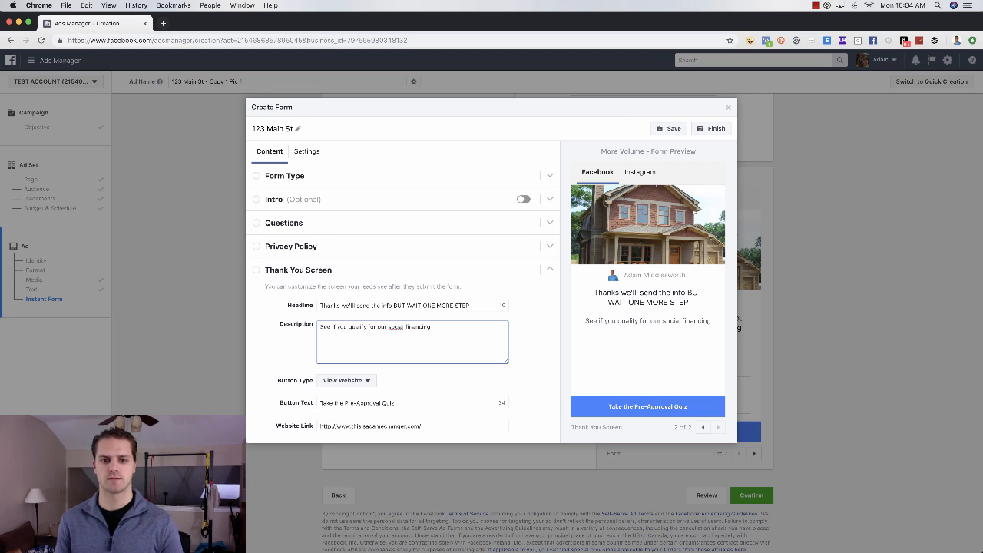
type("programs by")
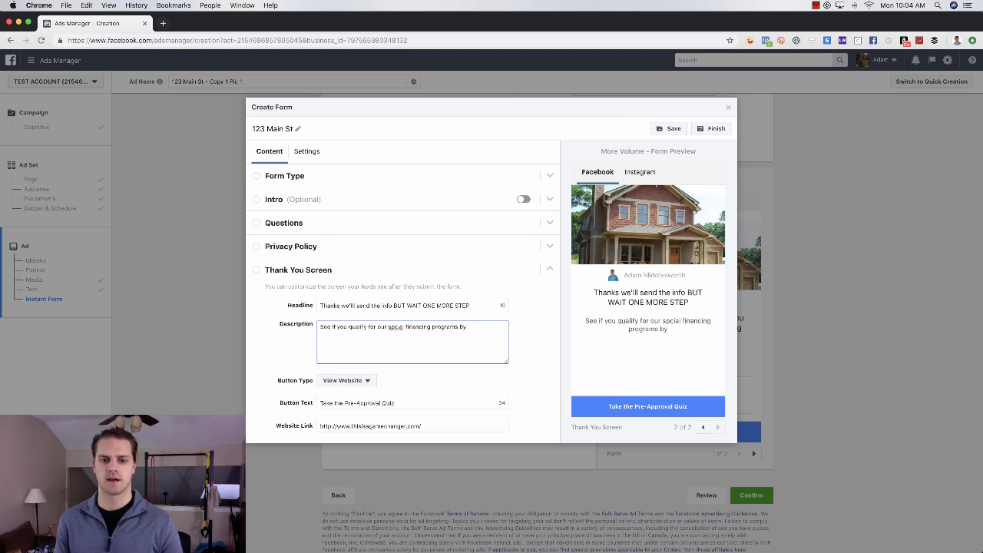
type(" clicking the butto")
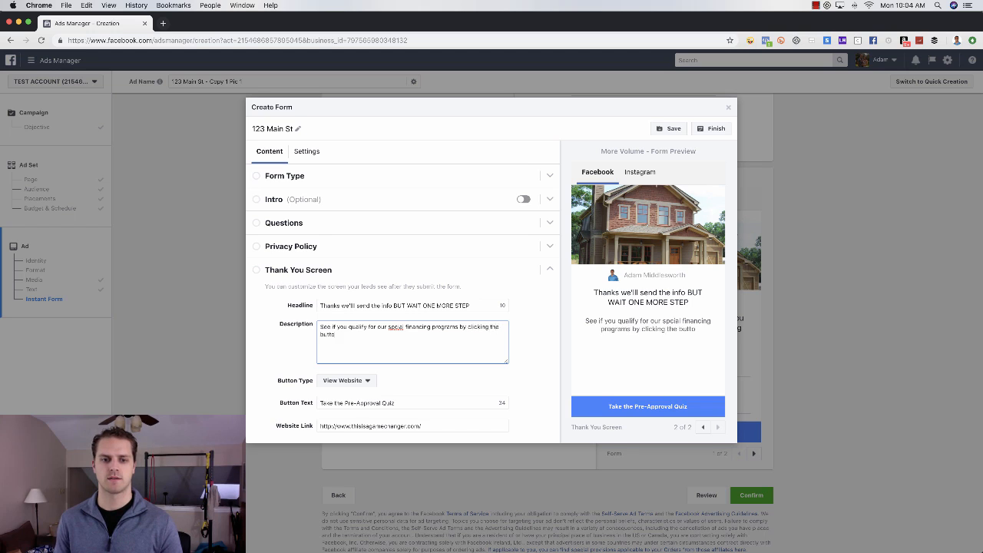
type("n below!")
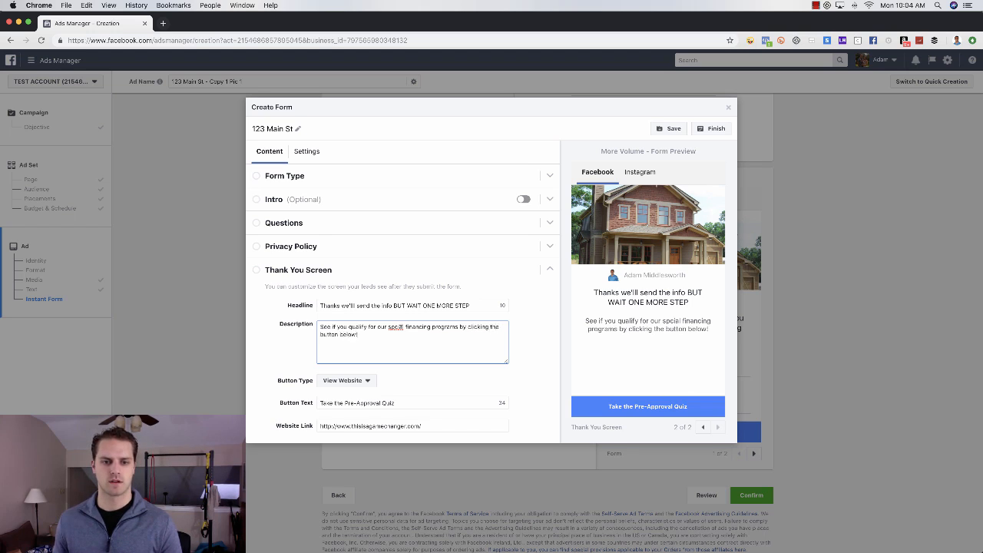
right_click(396, 327)
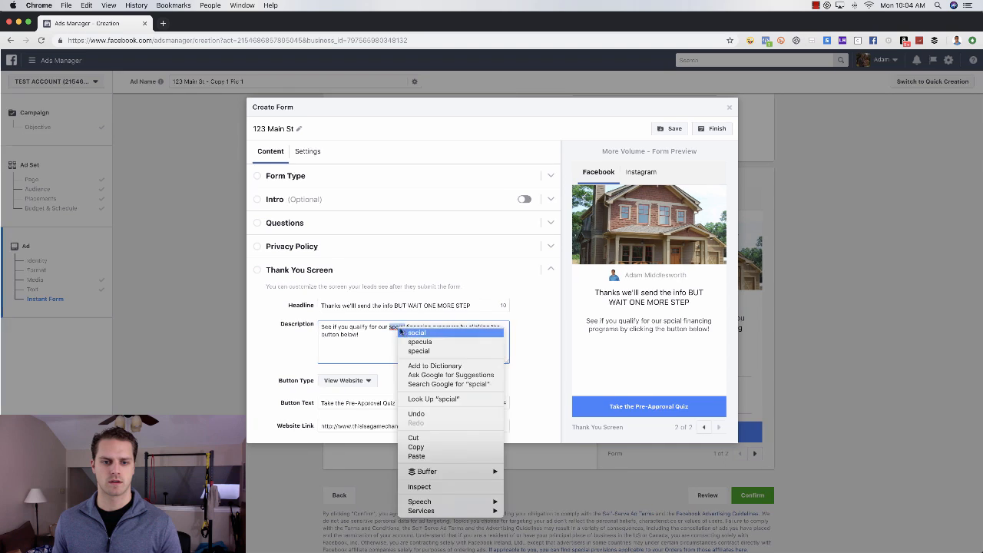
left_click(388, 345)
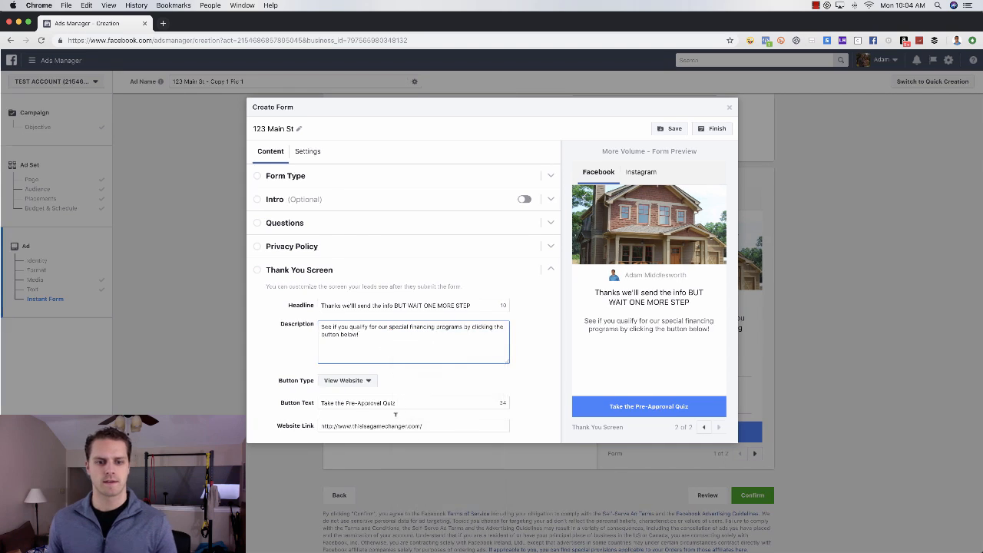
left_click(535, 409)
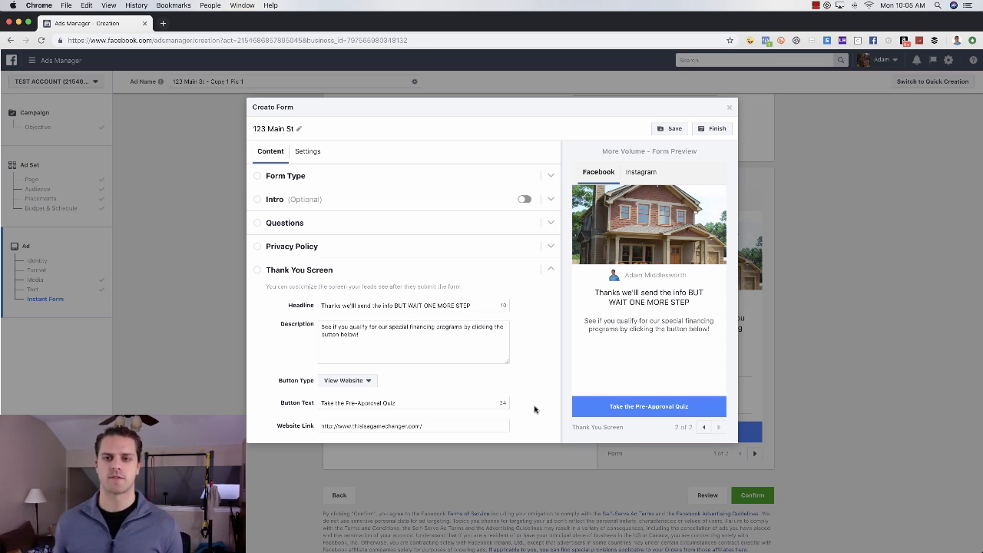
Step: Finish the Create Form dialog to save the 123 Main St form
left_click(717, 129)
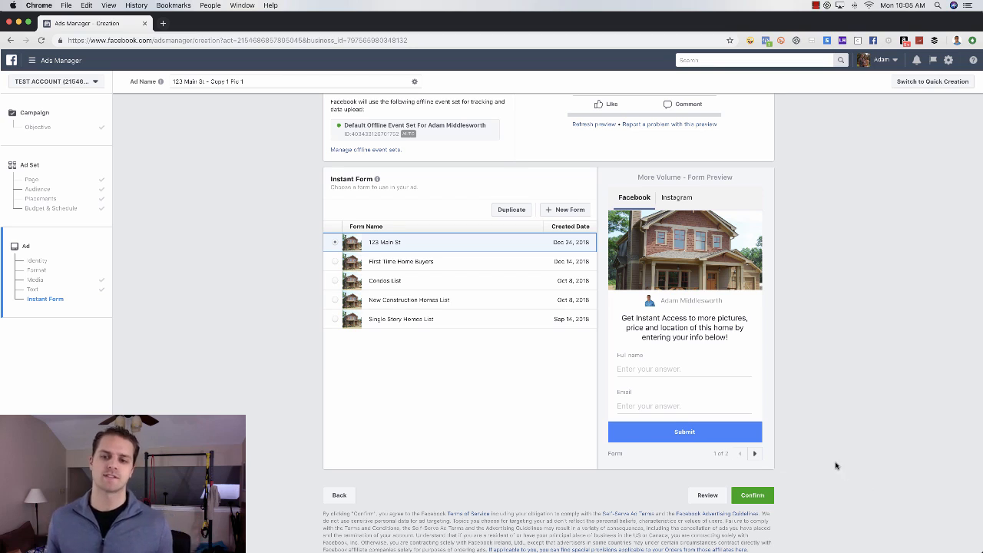
Step: Scroll the ad page back to the Text section and the ad preview
scroll(783, 373, "up", 10)
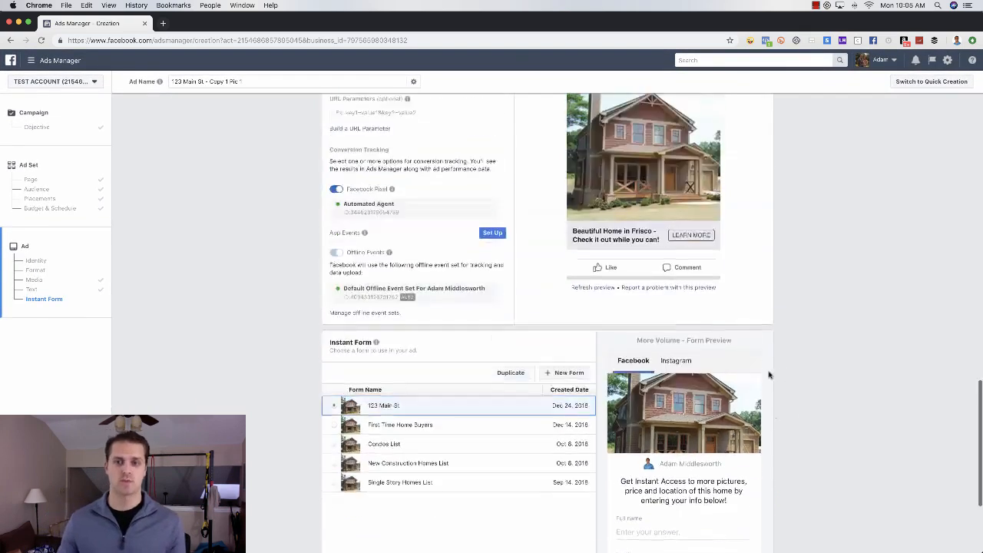
scroll(768, 376, "down", 1)
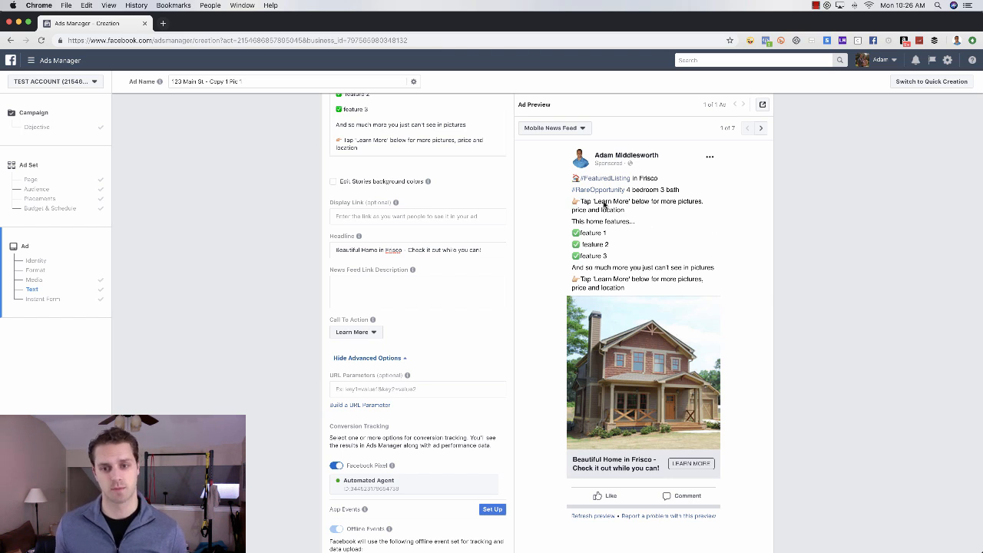
Step: Switch the ad preview placement to Desktop News Feed
left_click(581, 130)
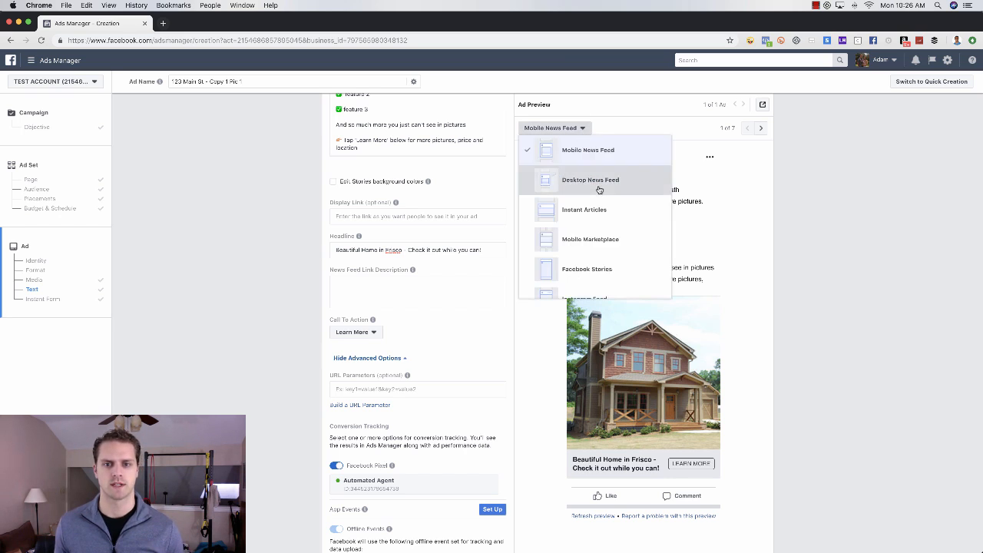
left_click(587, 181)
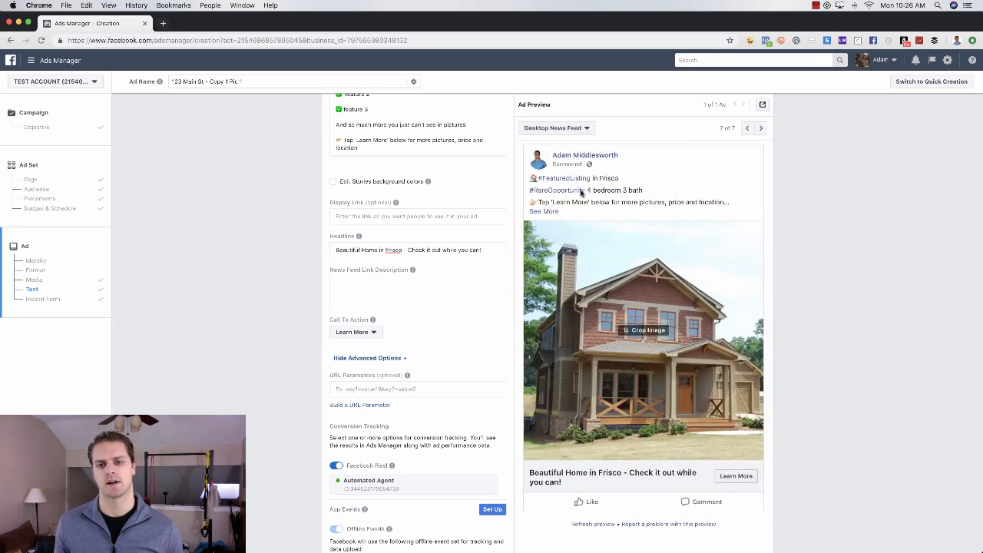